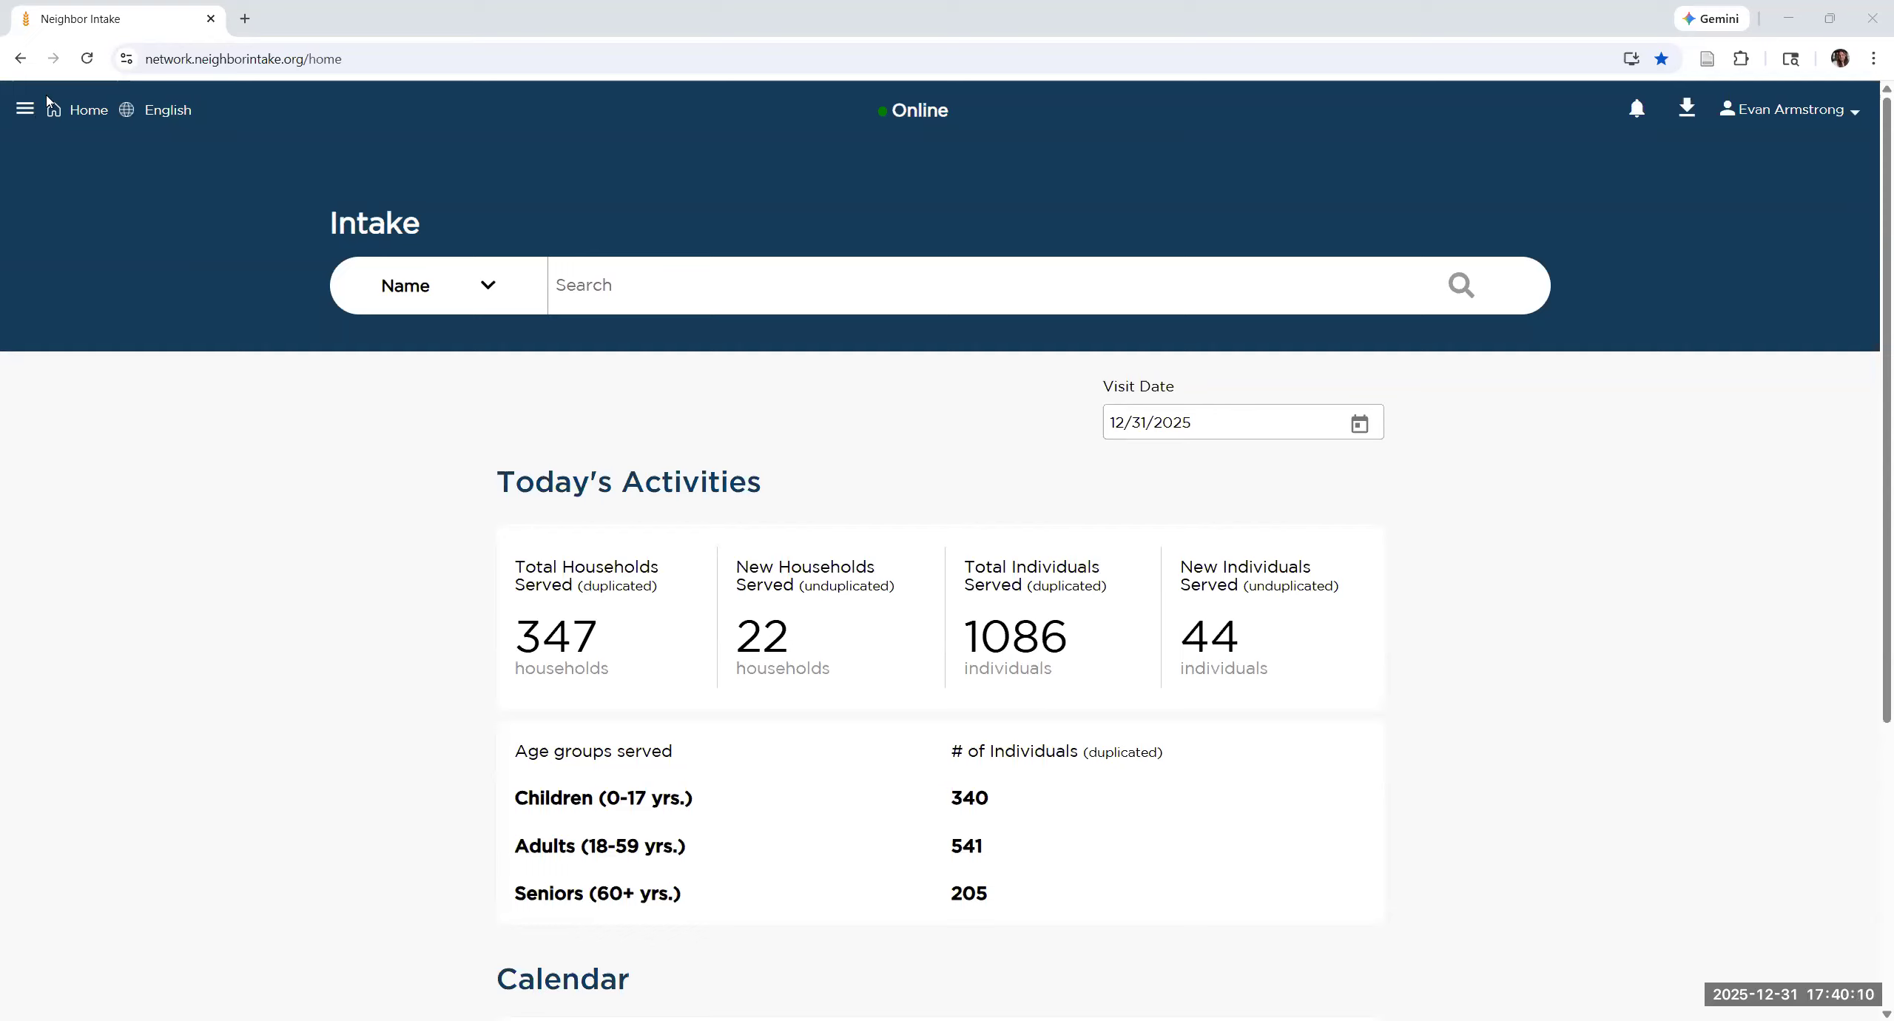
Step: Go to the Users page of the Admin Settings
left_click(25, 109)
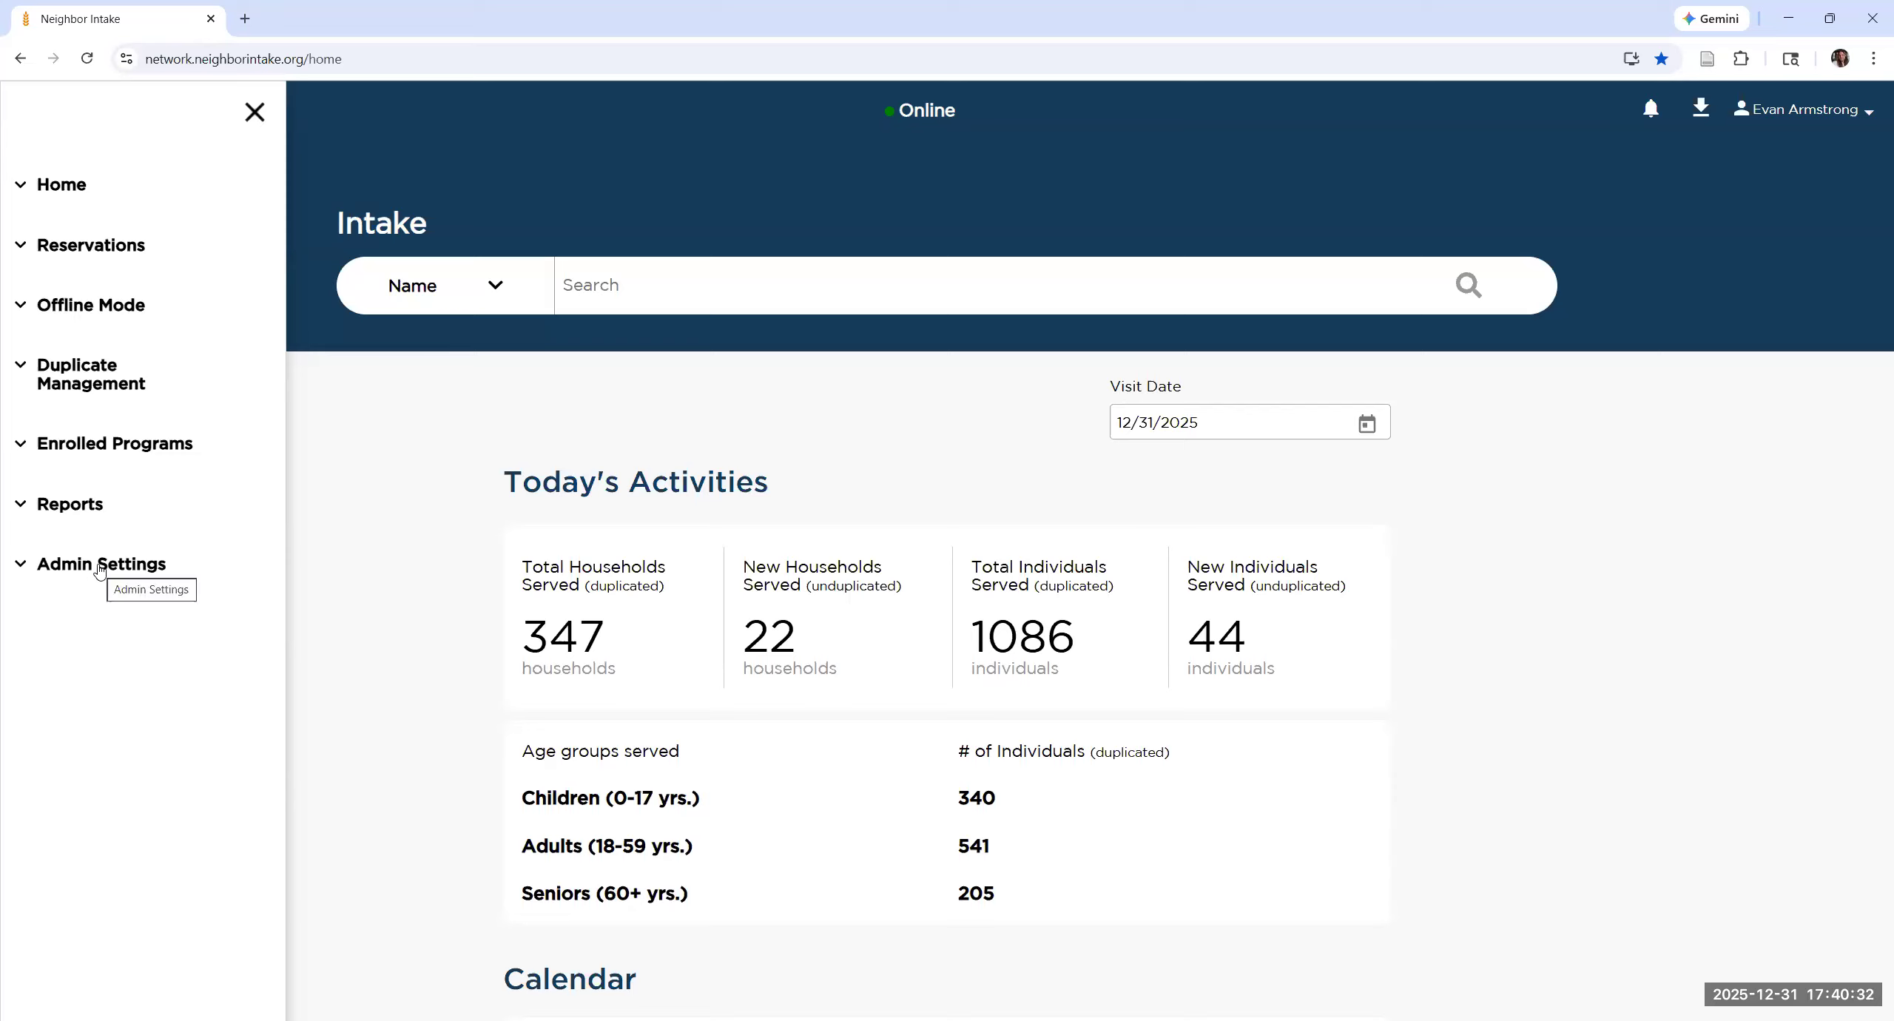
left_click(102, 568)
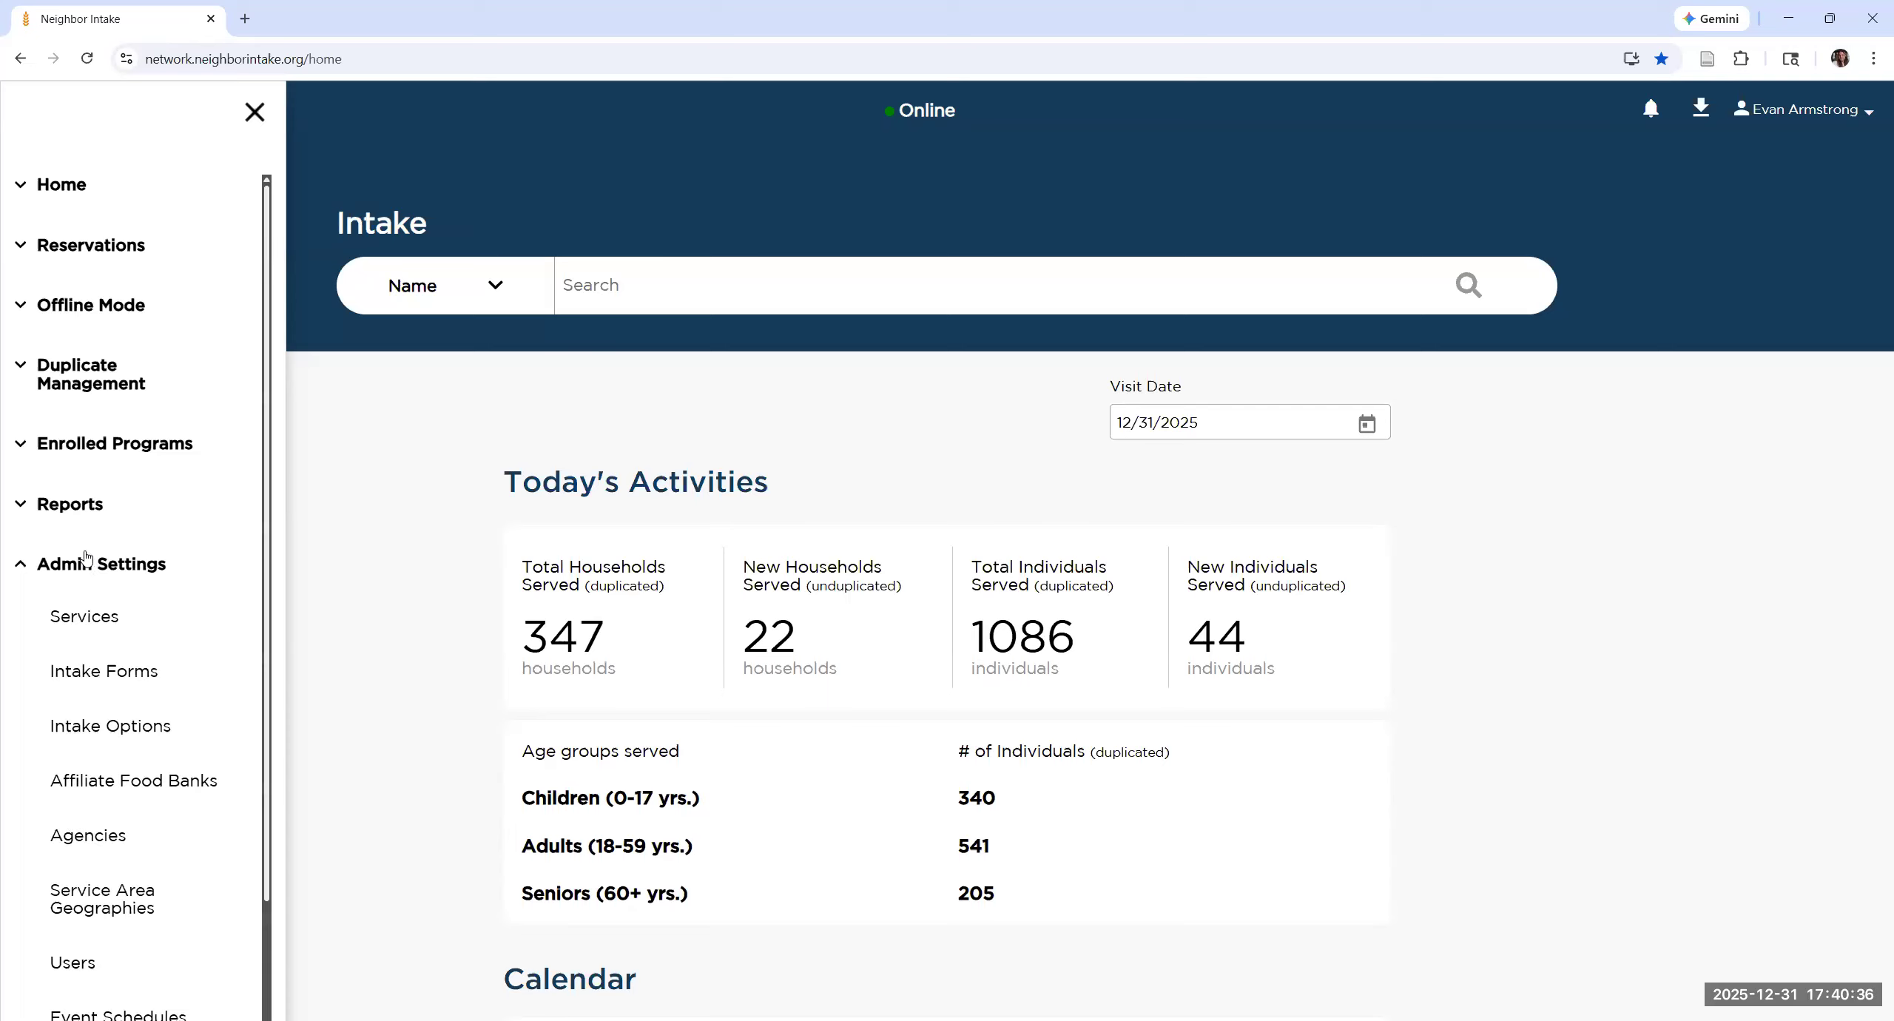
scroll(85, 803, "down", 2)
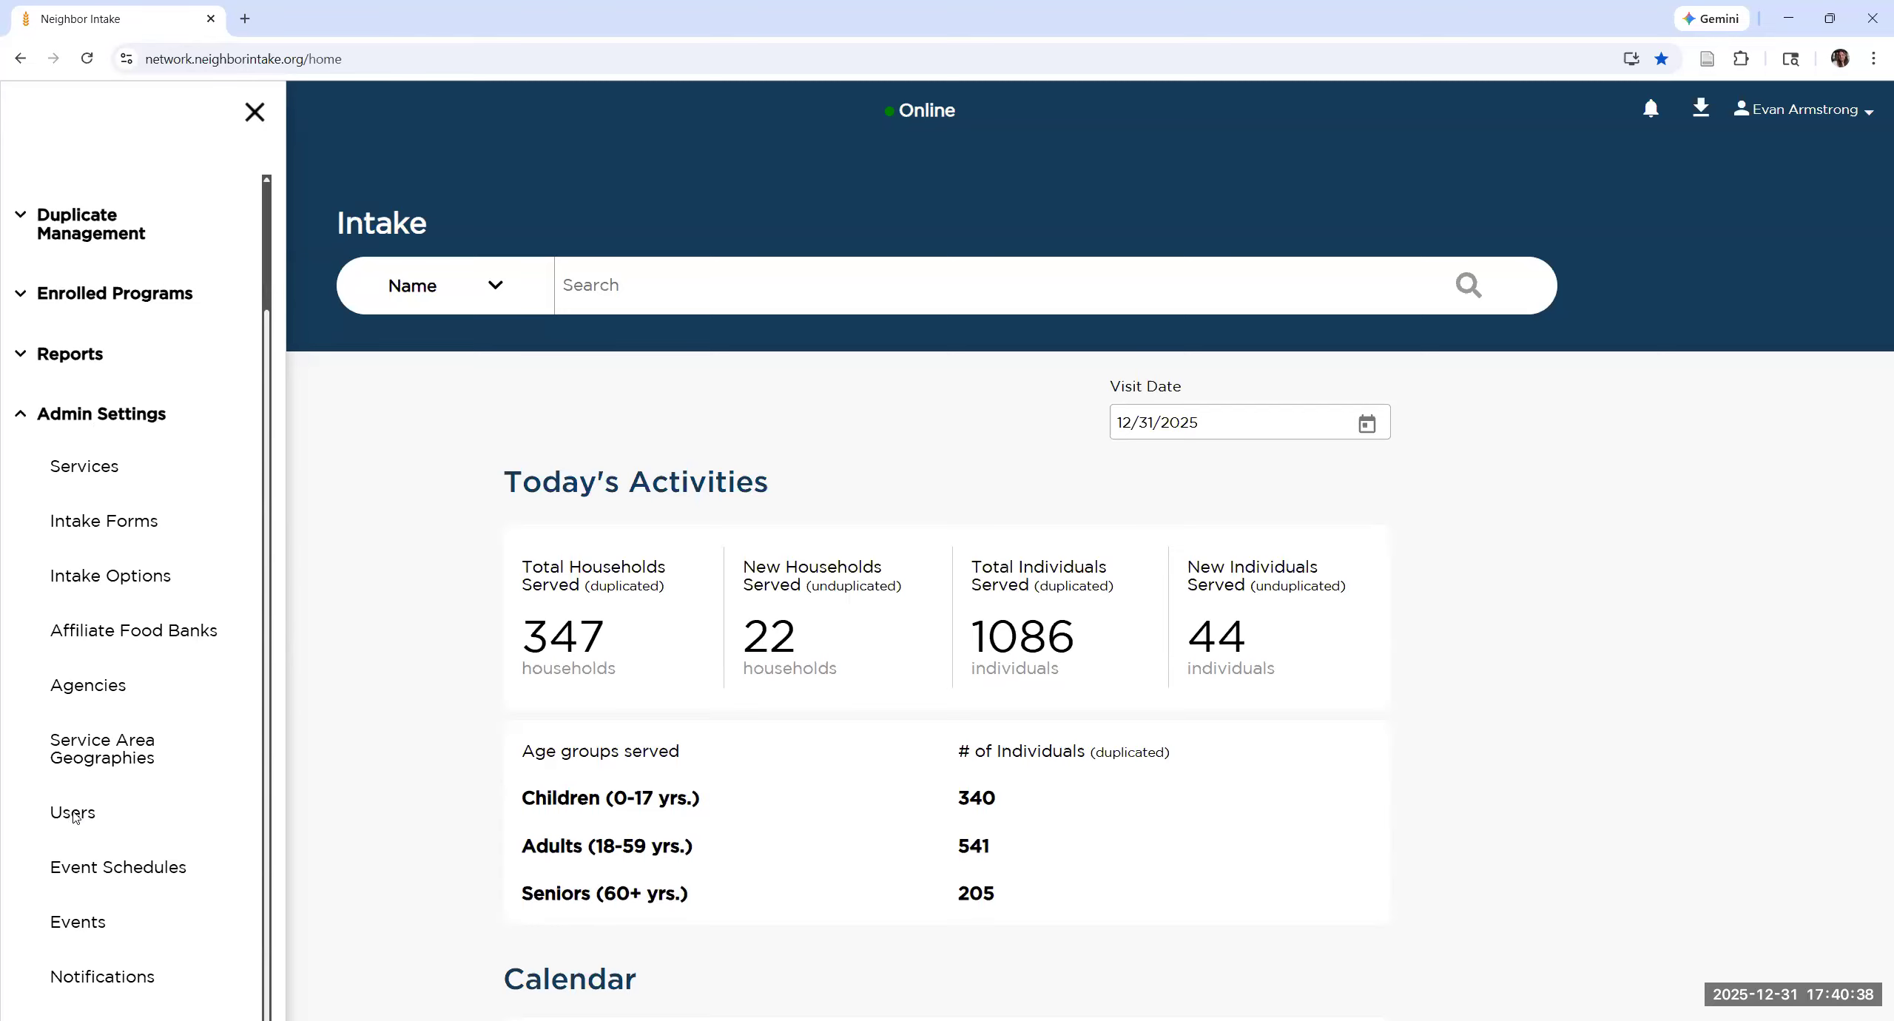
left_click(74, 814)
Step: Filter the user list to active users of the organization Crossroads Christian Ministries
left_click(761, 512)
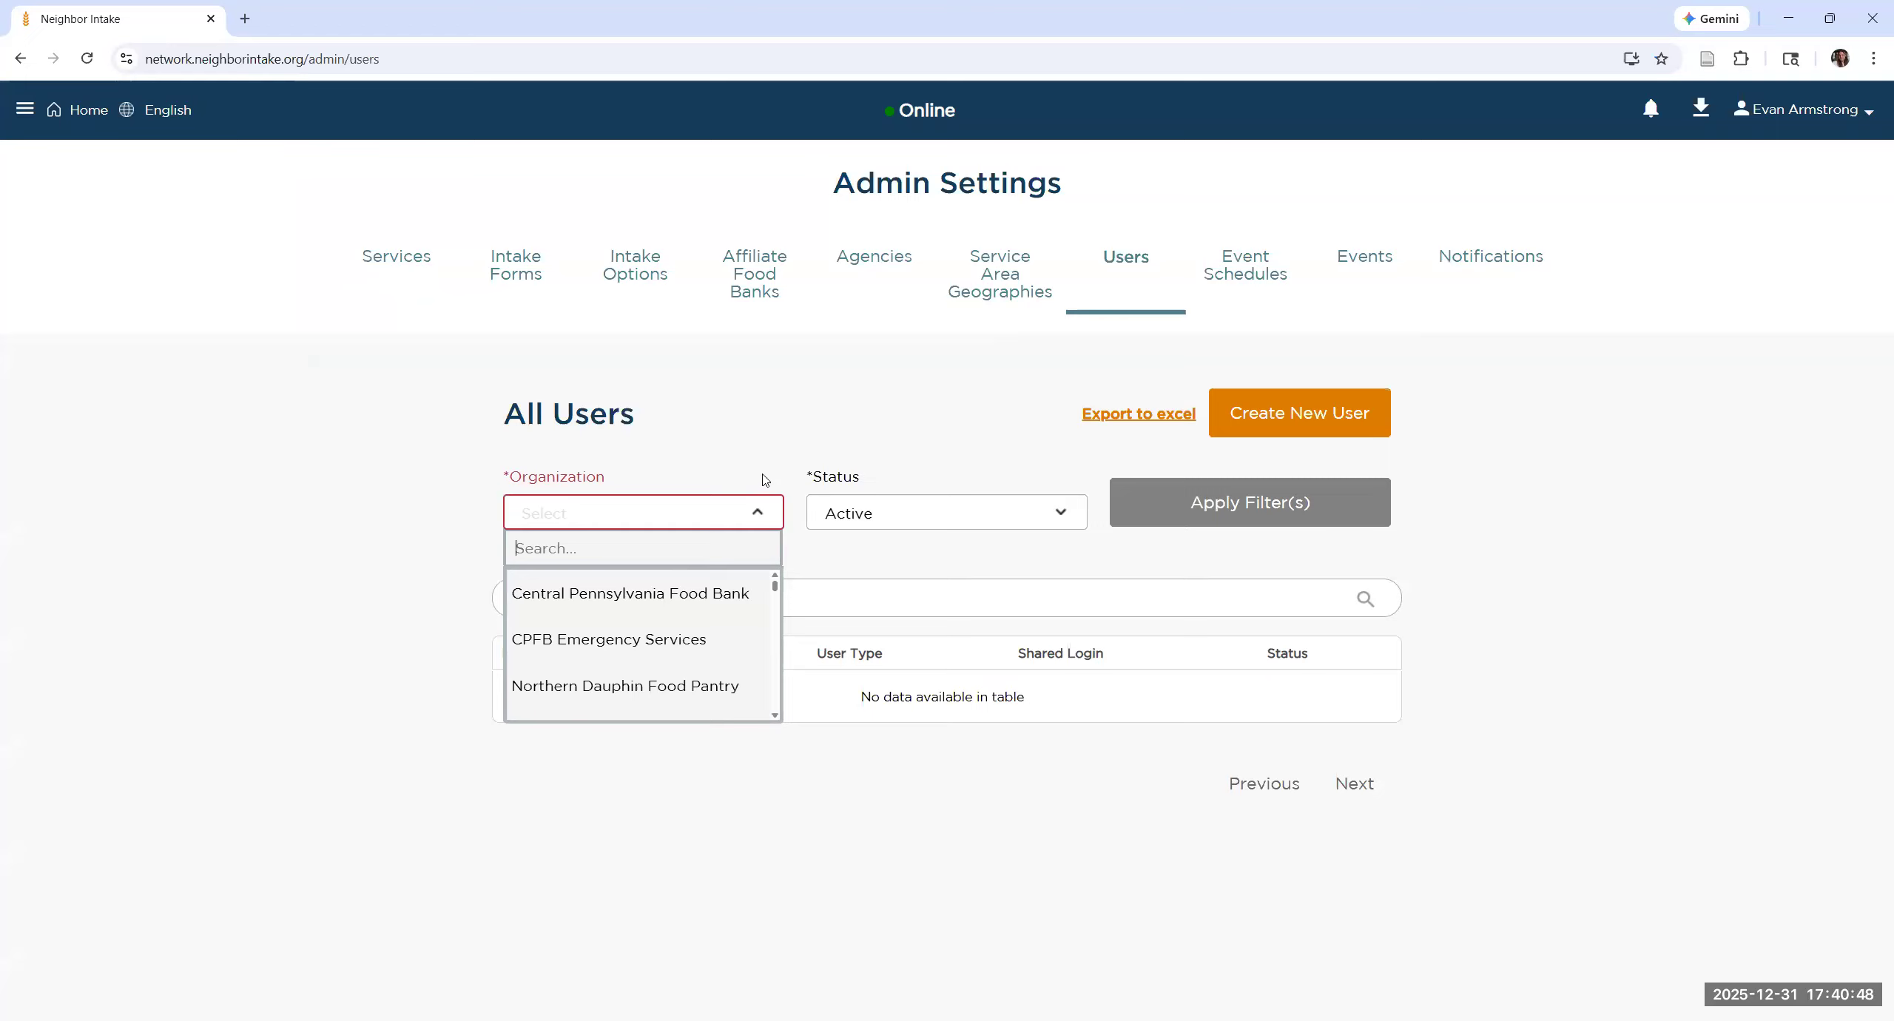
type("christion")
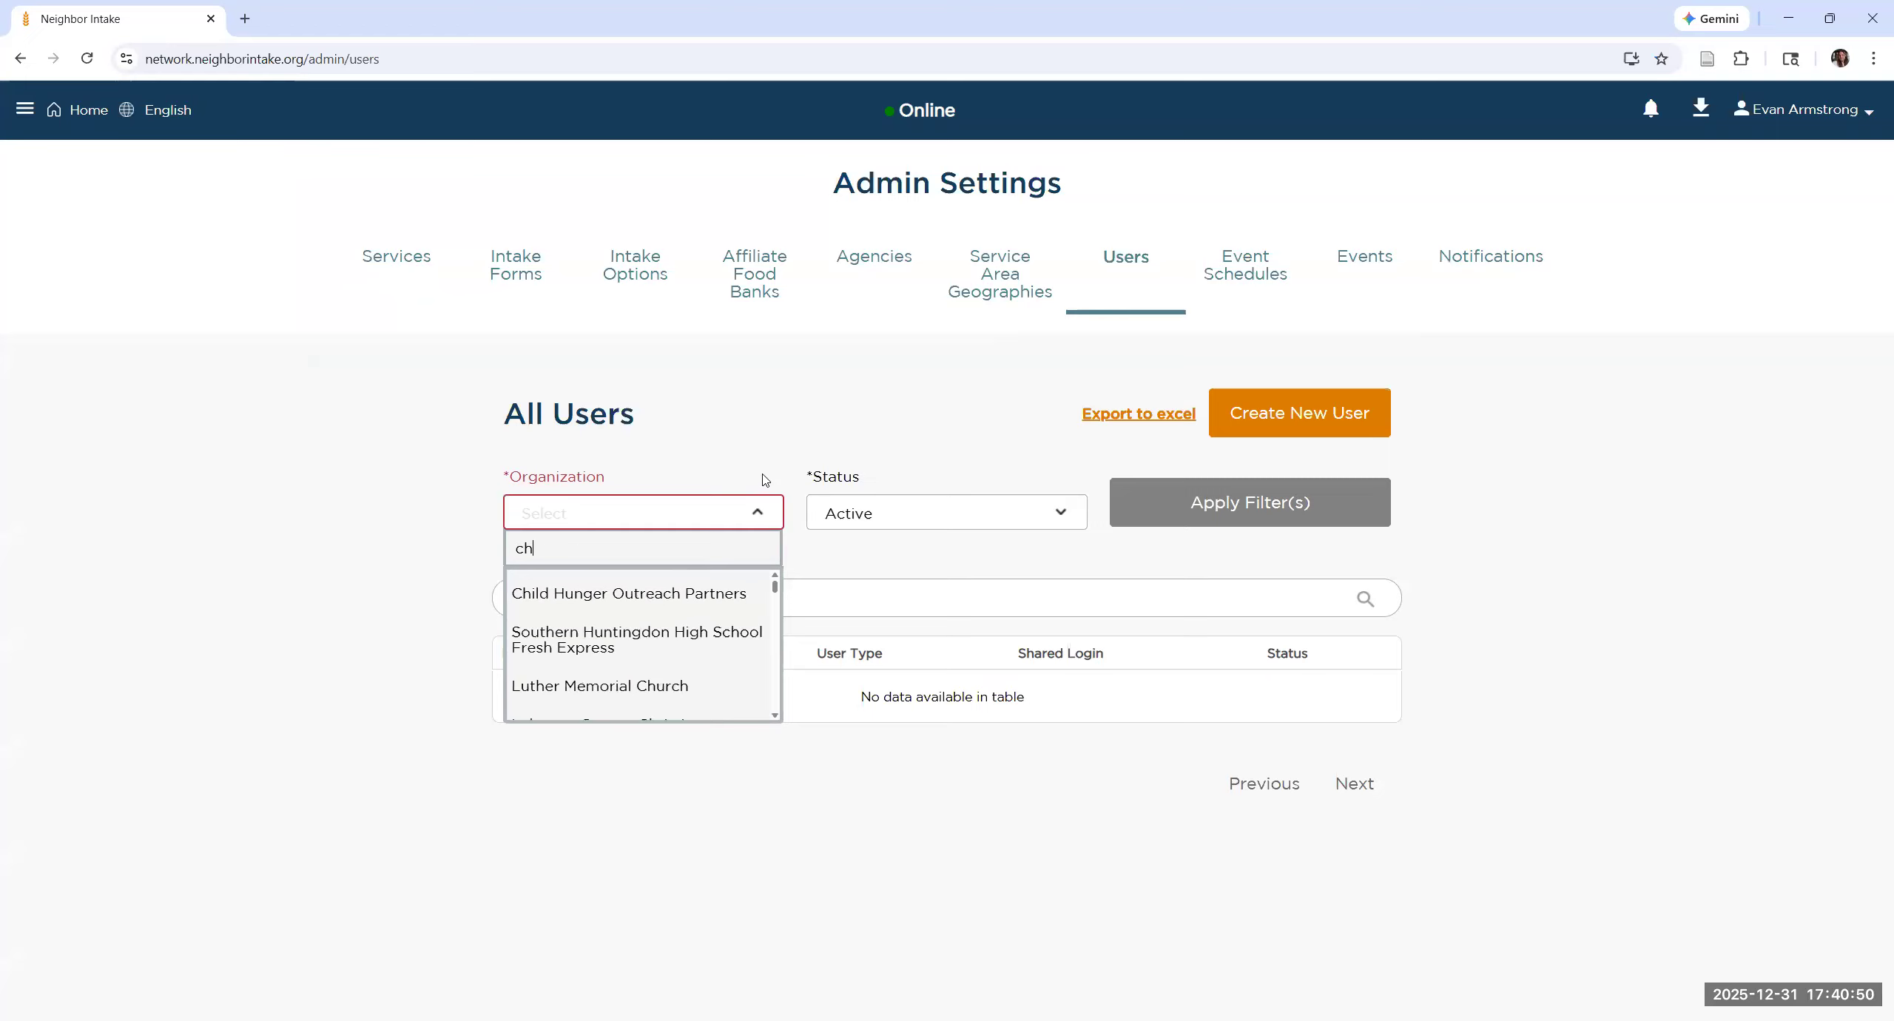
key("BackSpace")
key("BackSpace")
type("an")
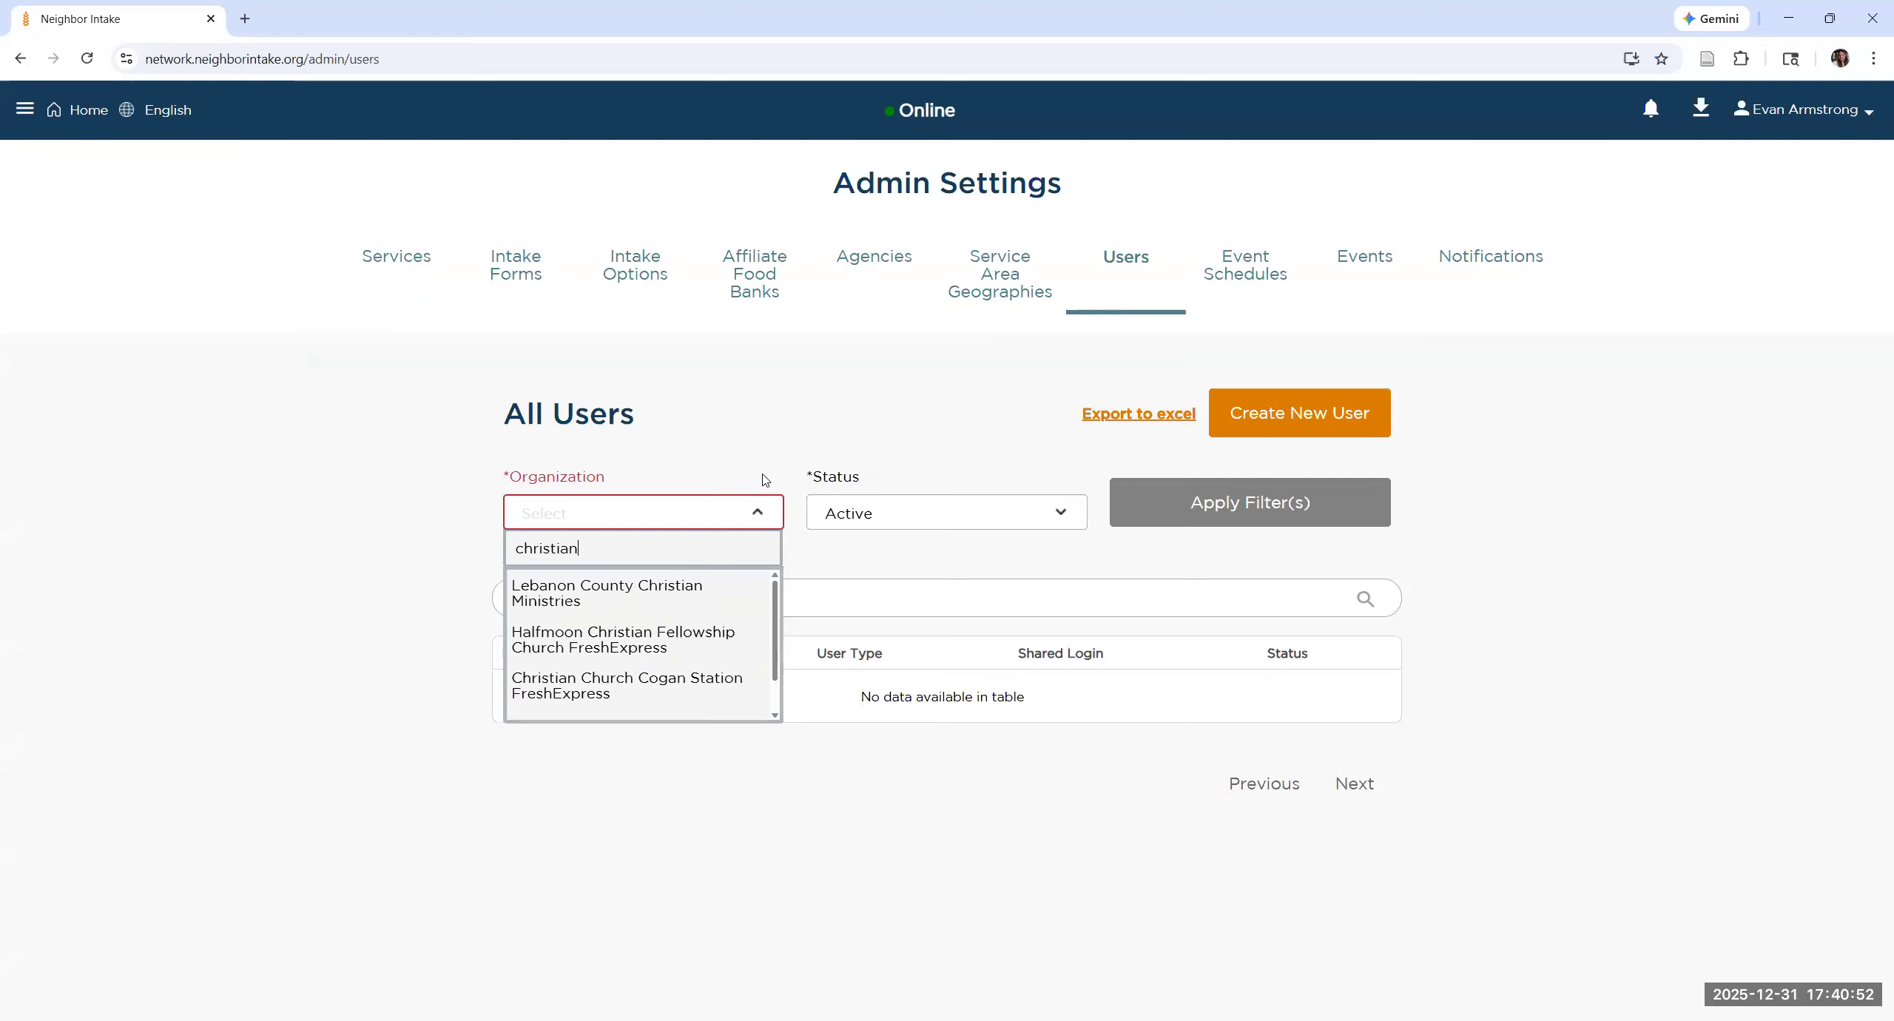
type(" cr")
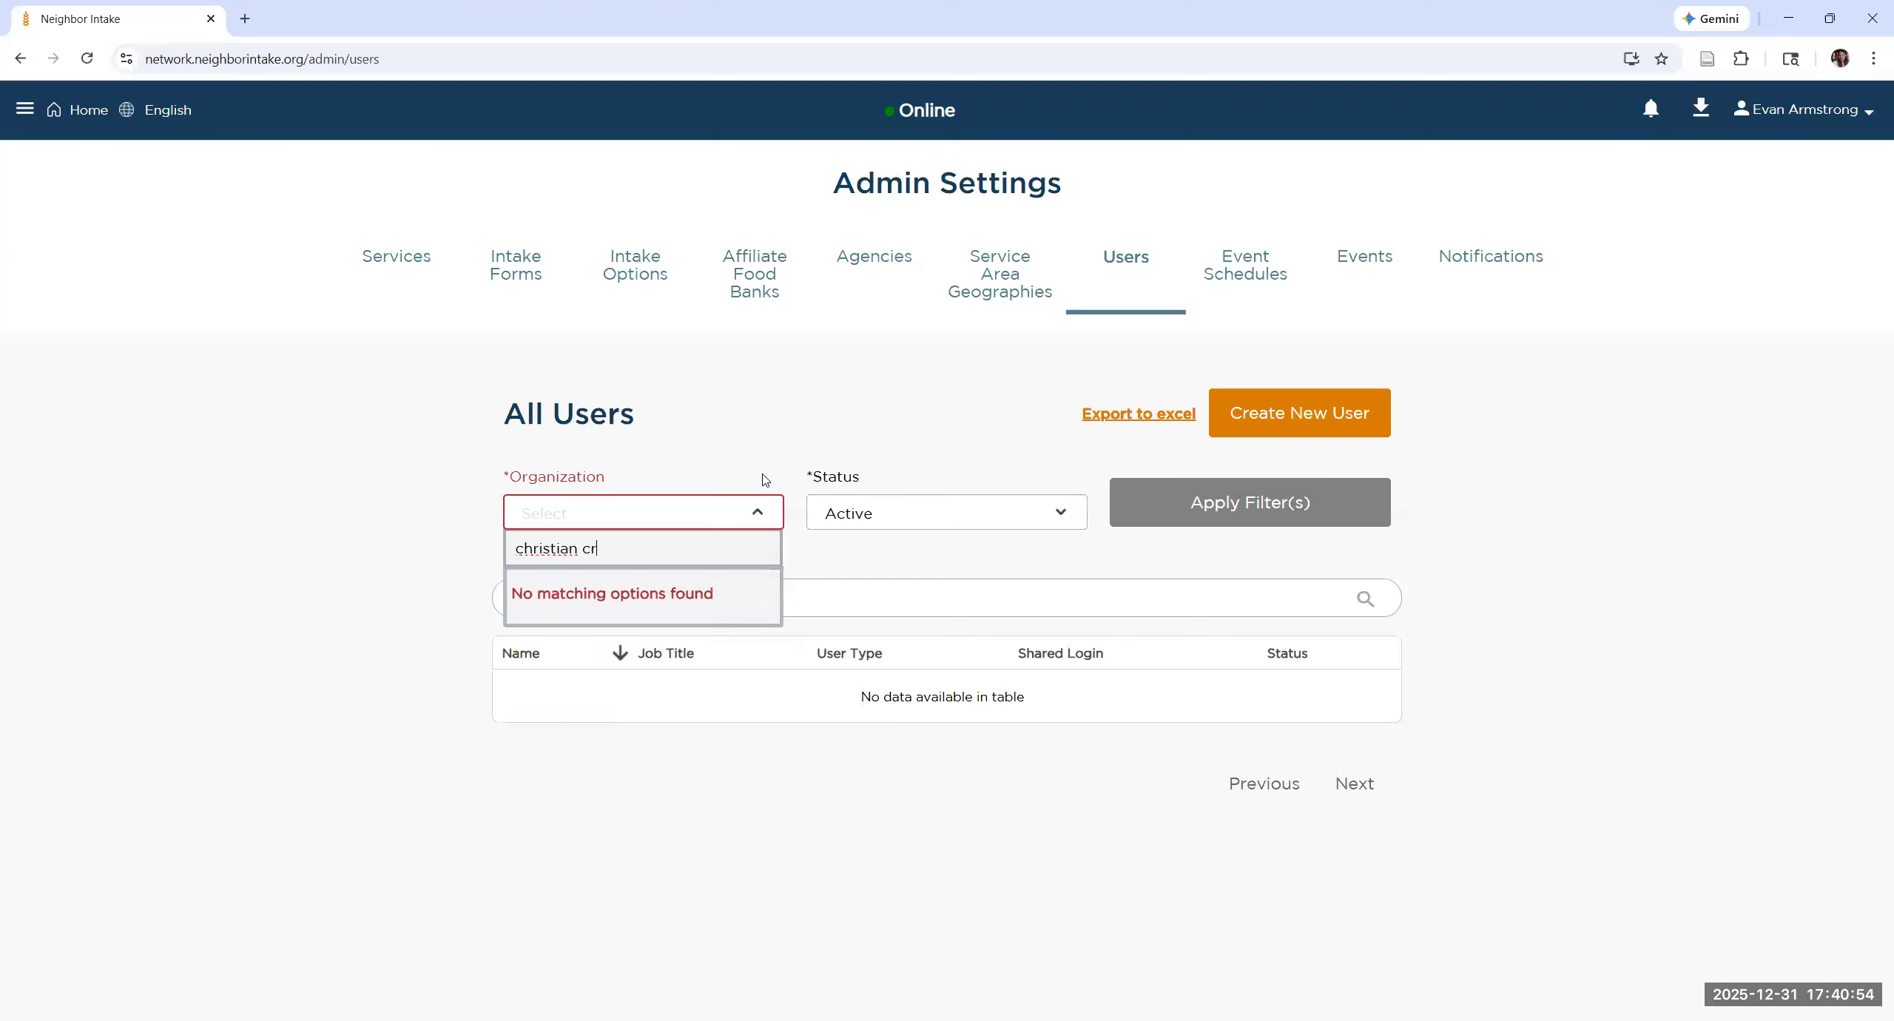
key("BackSpace")
key("BackSpace")
key("BackSpace")
key("BackSpace")
key("BackSpace")
key("BackSpace")
key("BackSpace")
key("BackSpace")
key("BackSpace")
key("BackSpace")
key("BackSpace")
type("ross")
key("Down")
key("Down")
key("Return")
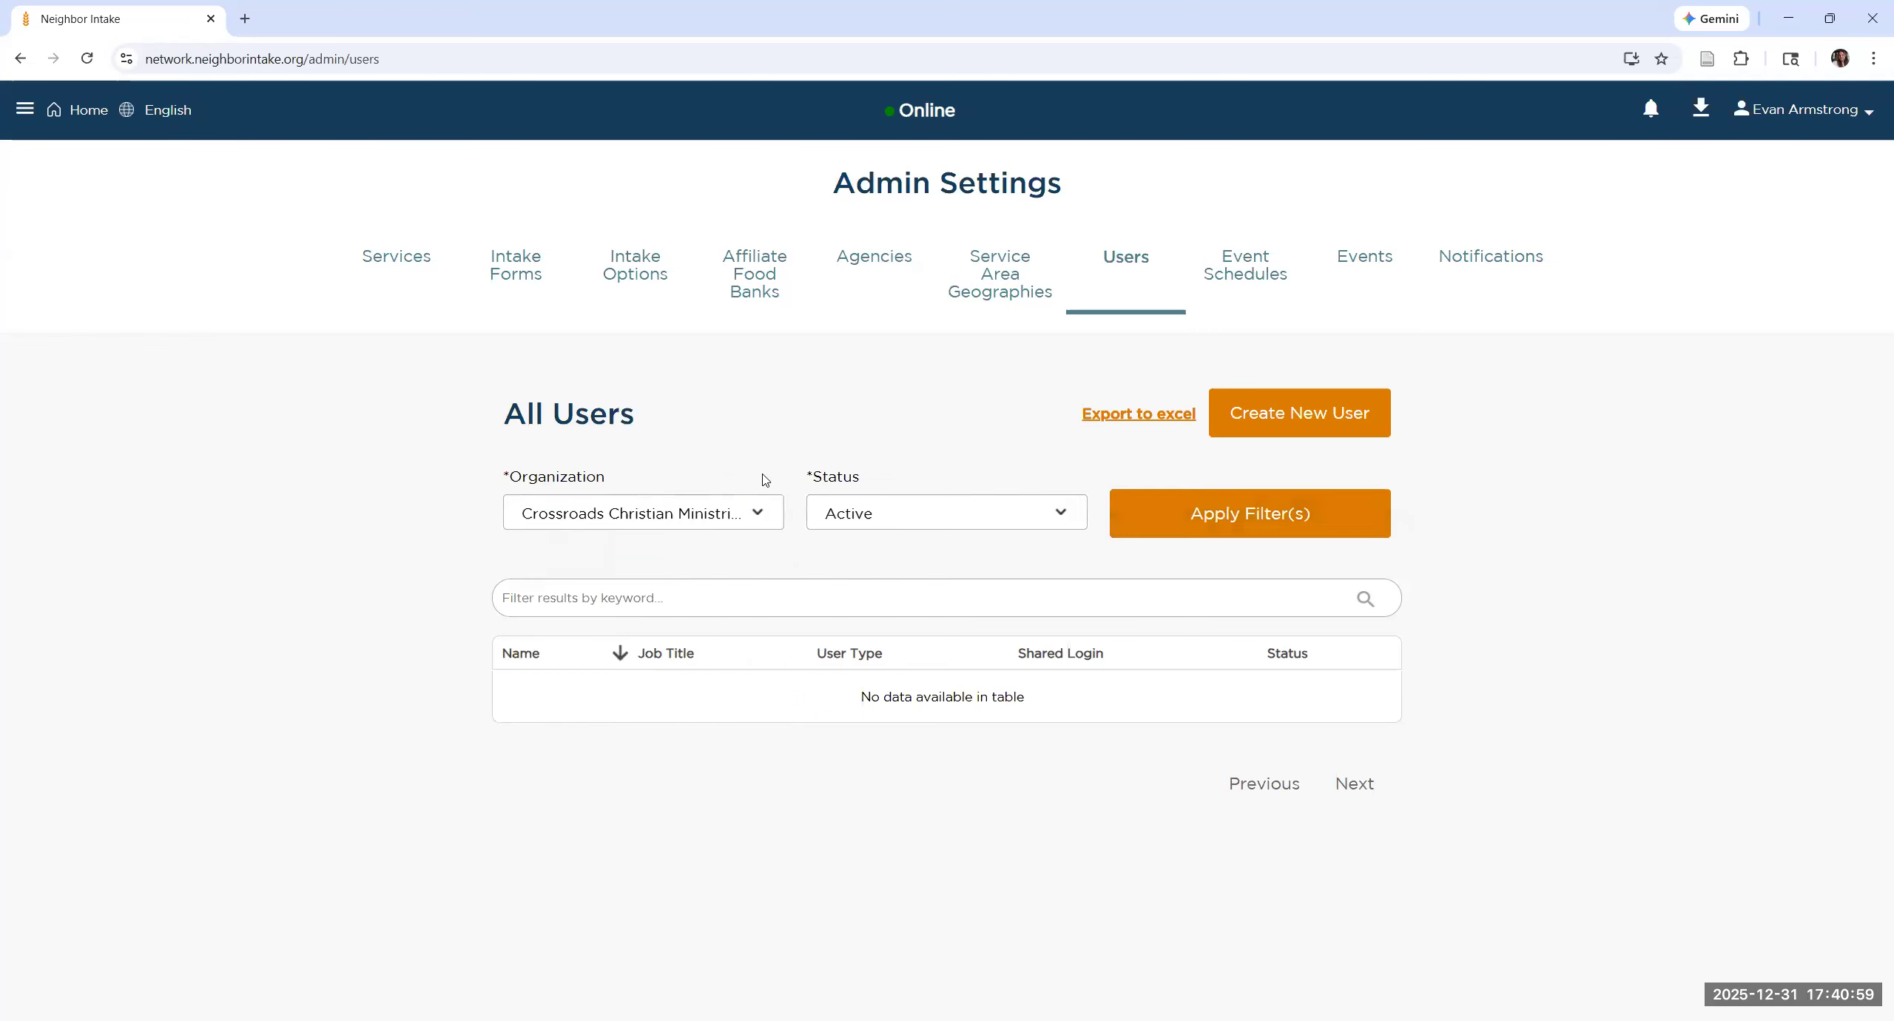
left_click(1217, 522)
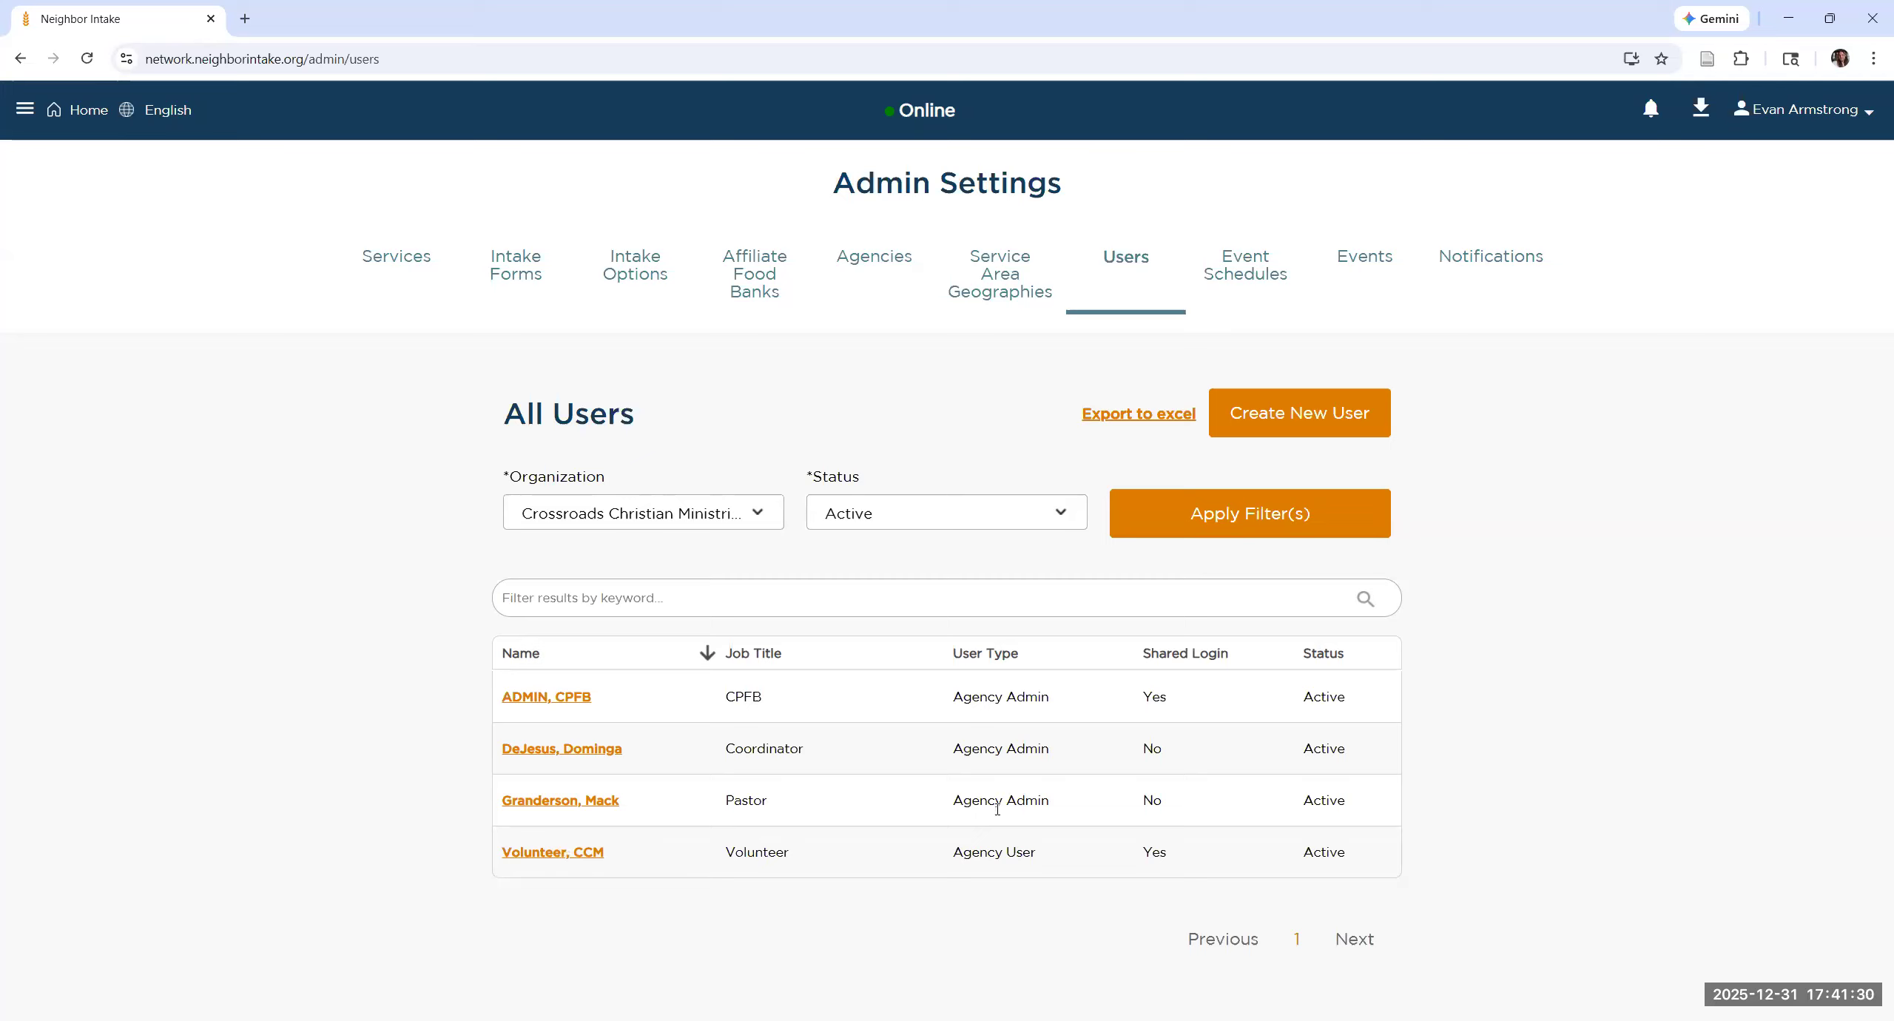
Step: Start creating a new user and look through the fields of the blank form
left_click(1328, 432)
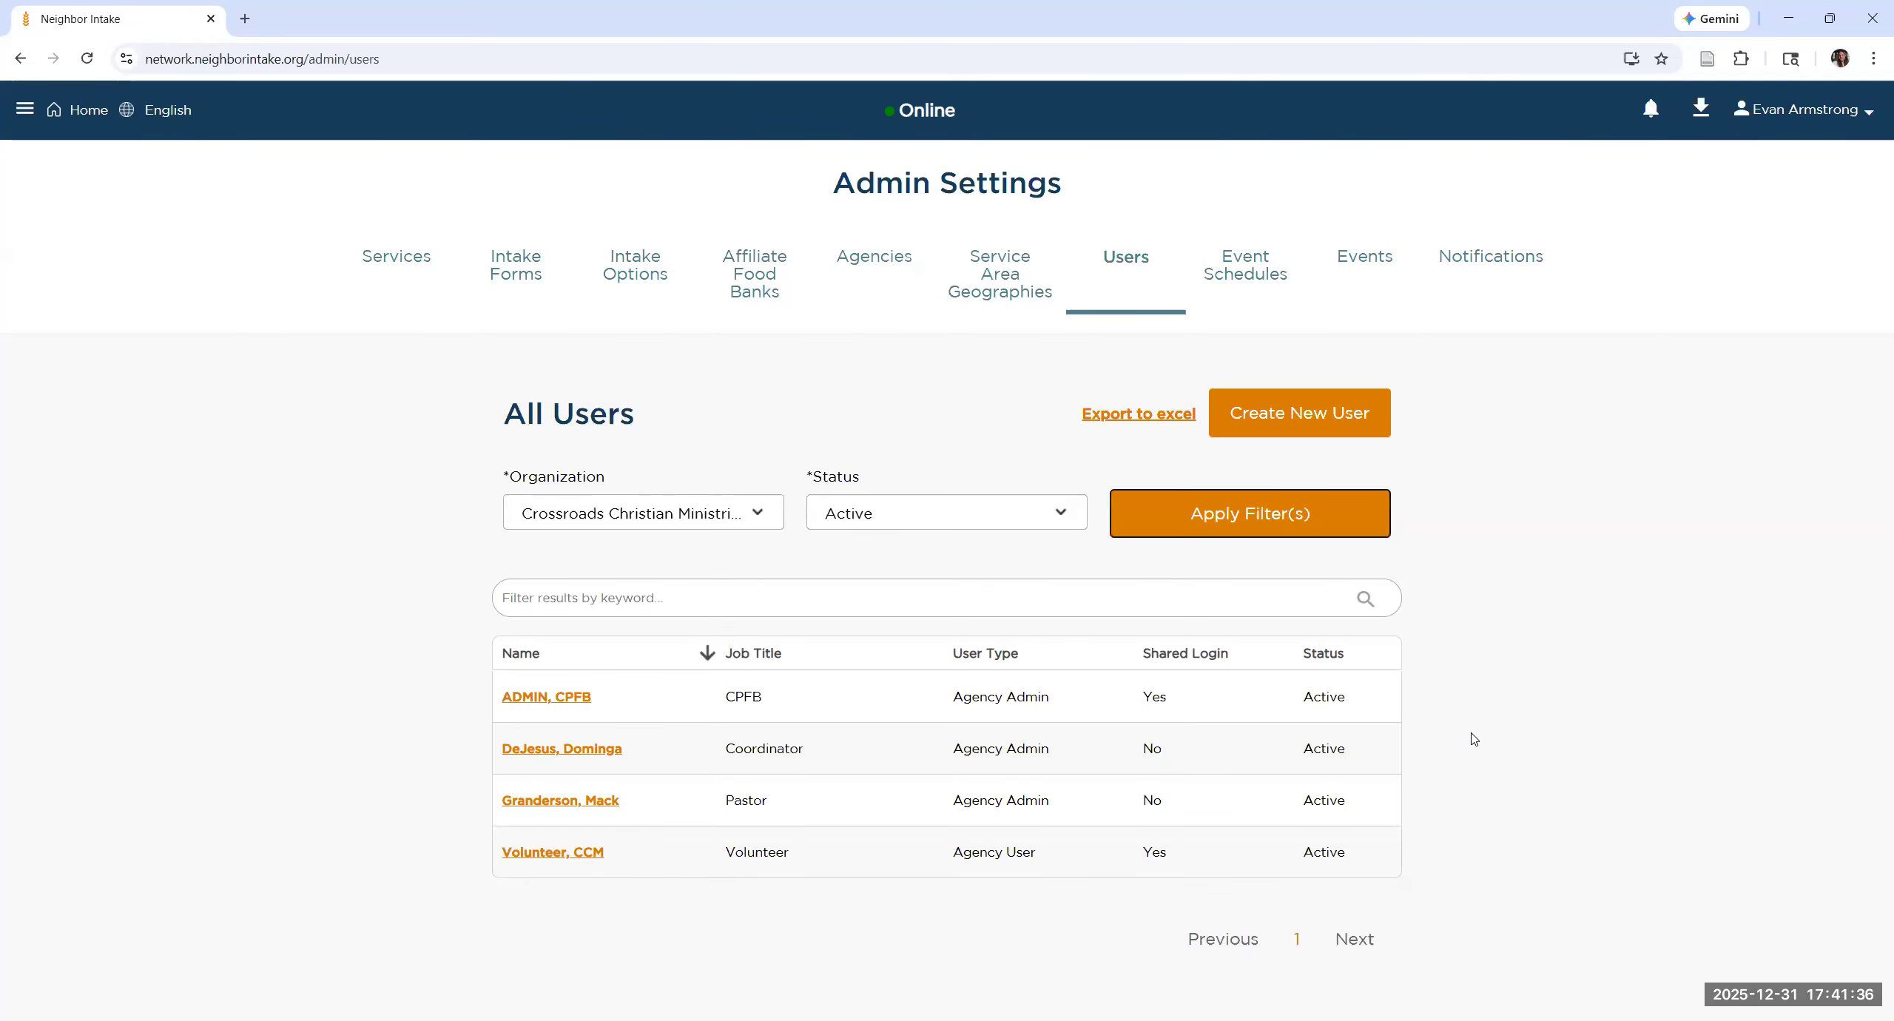
left_click(1273, 407)
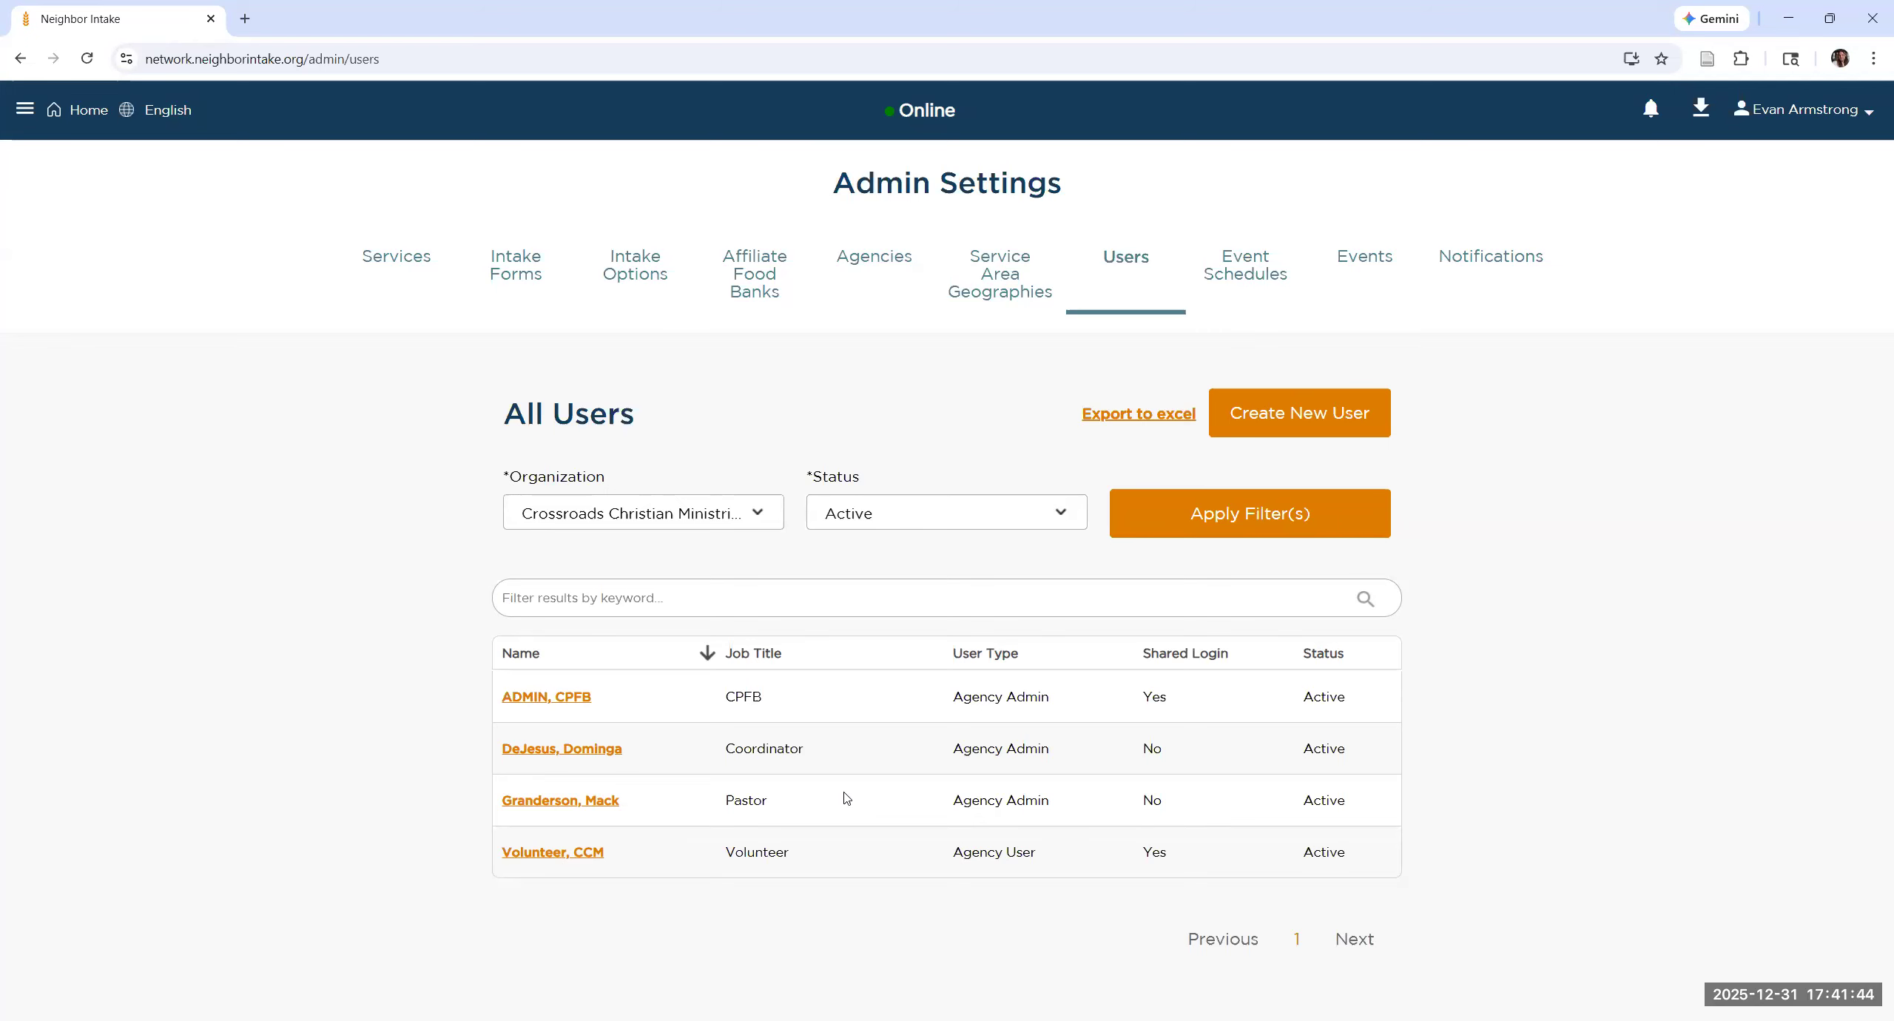
left_click(1299, 413)
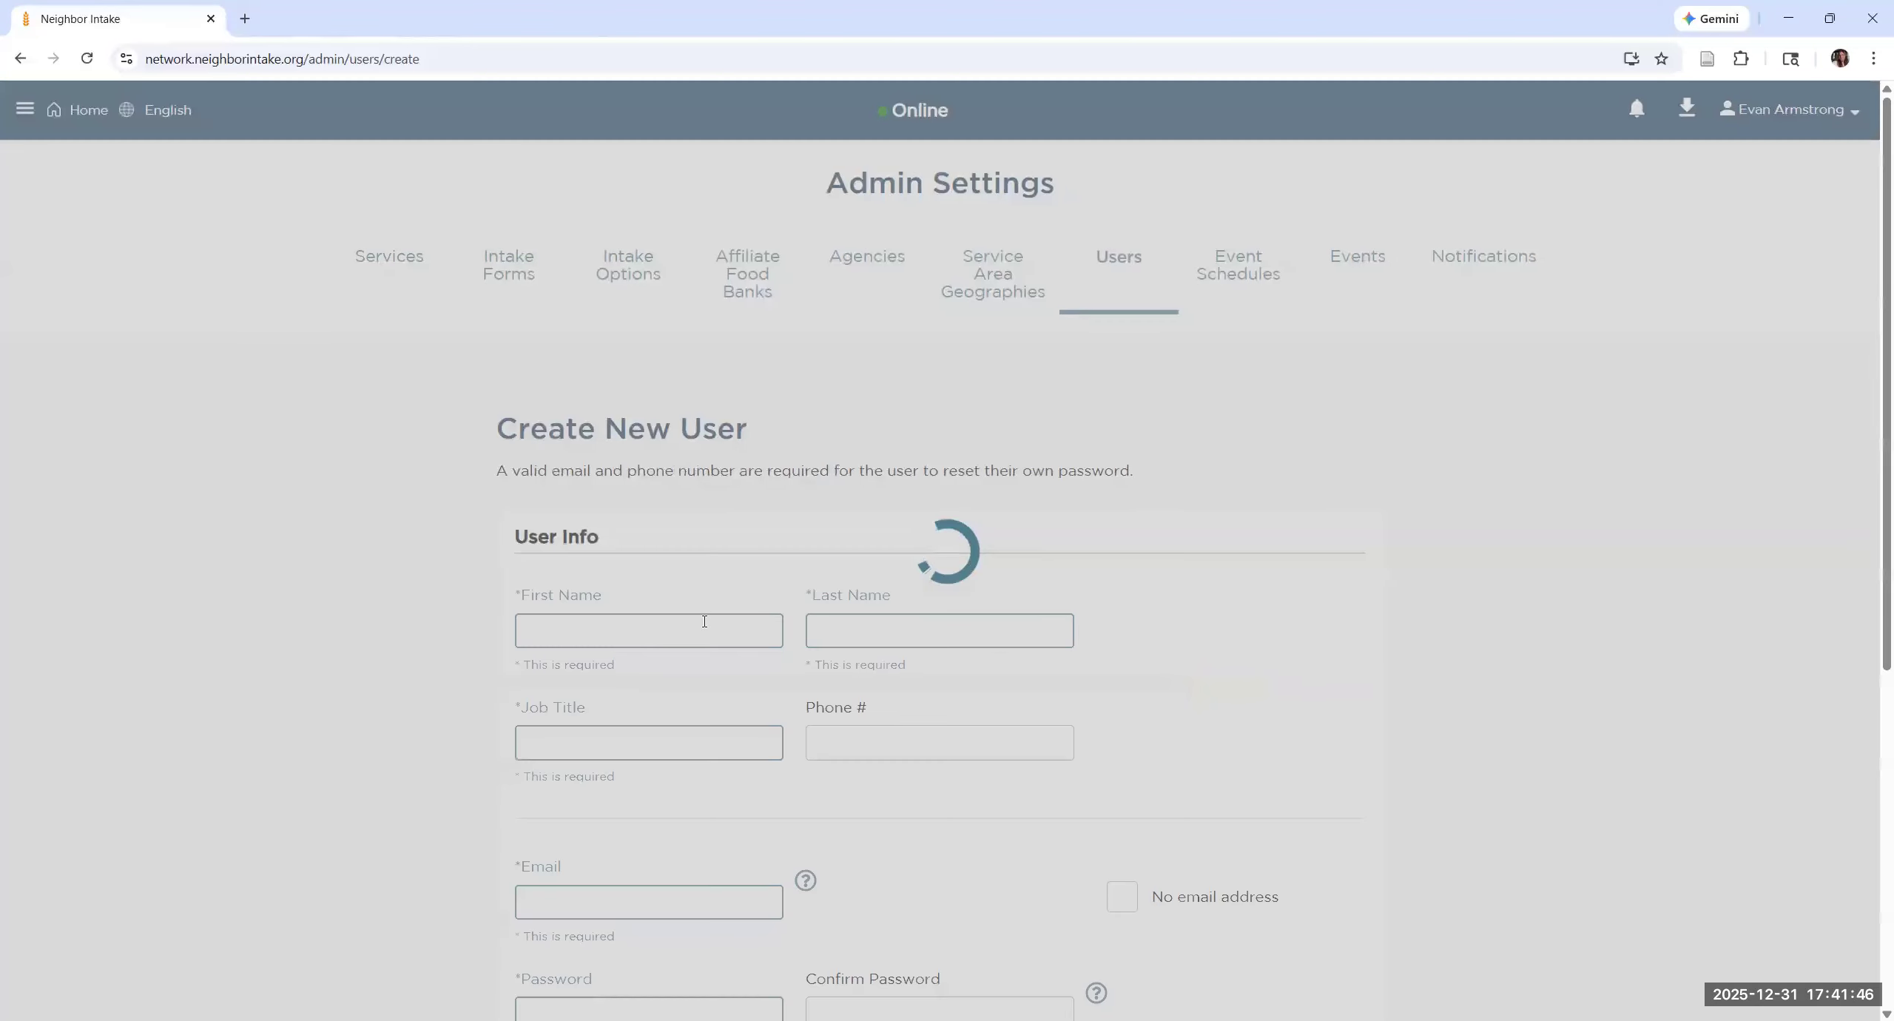
scroll(1044, 444, "down", 2)
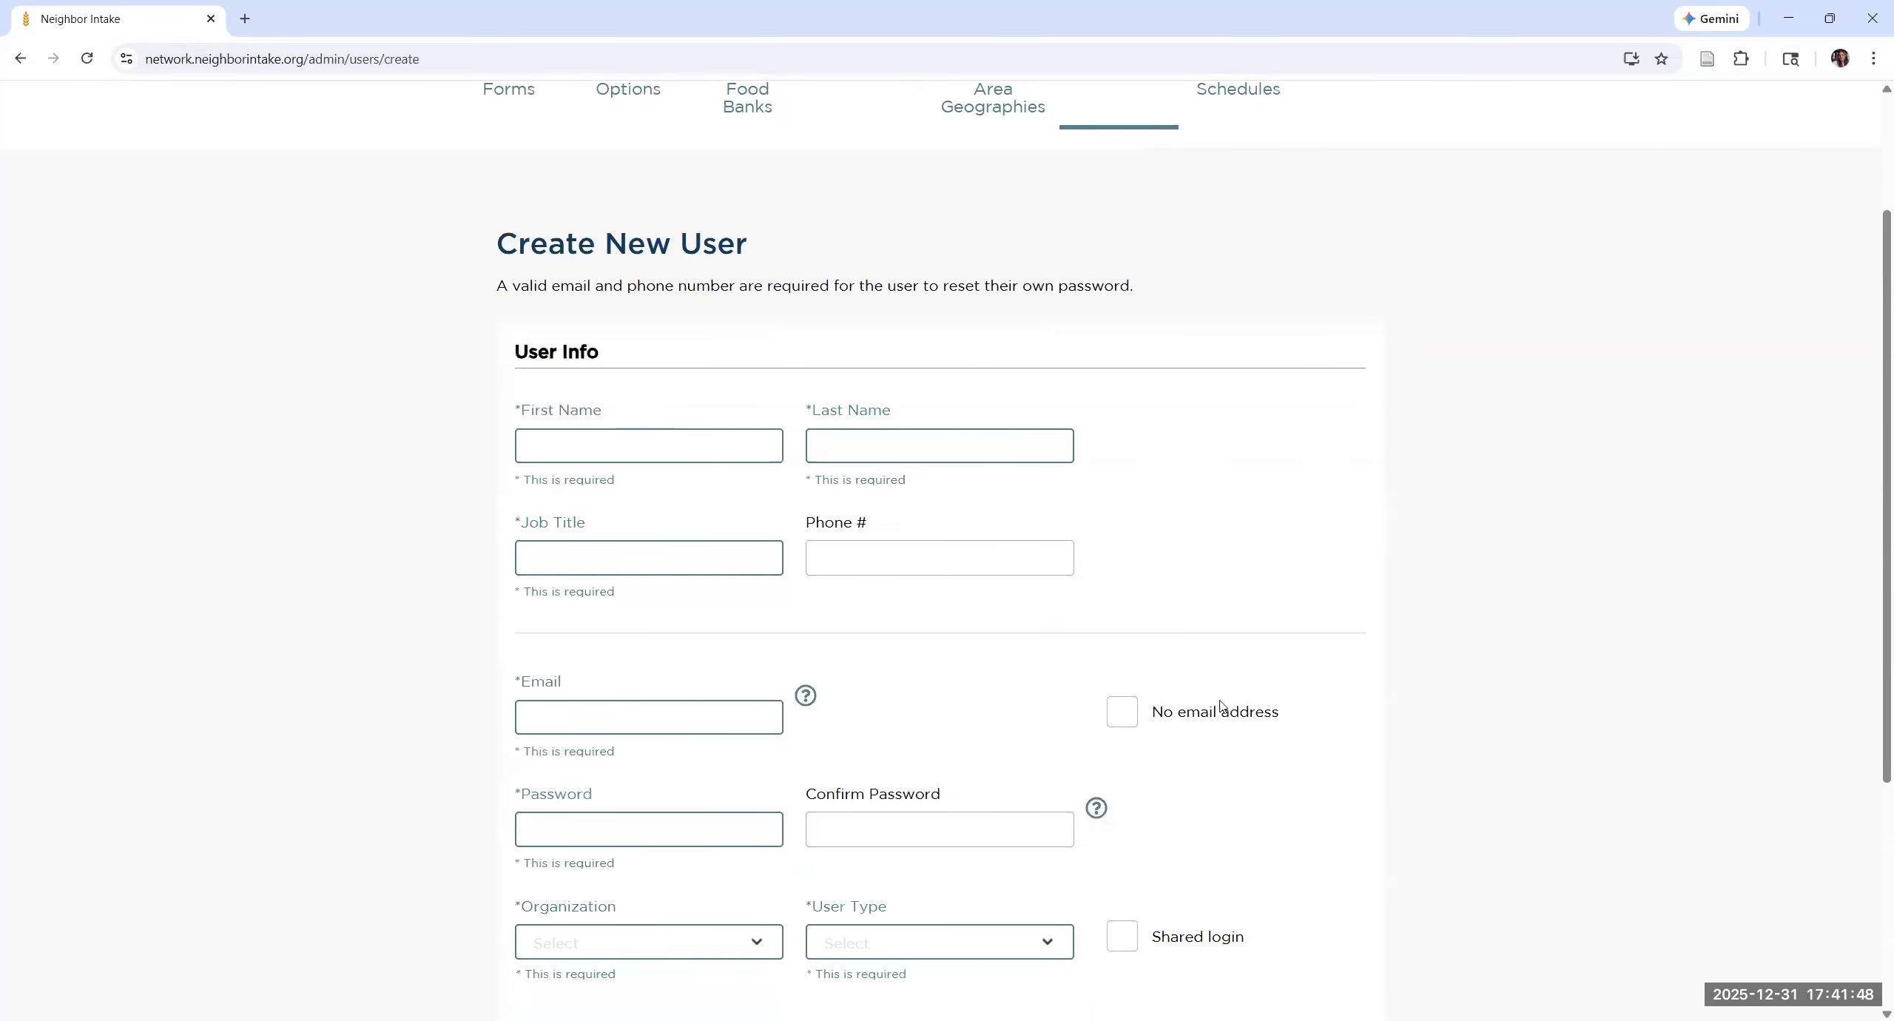
scroll(731, 748, "down", 4)
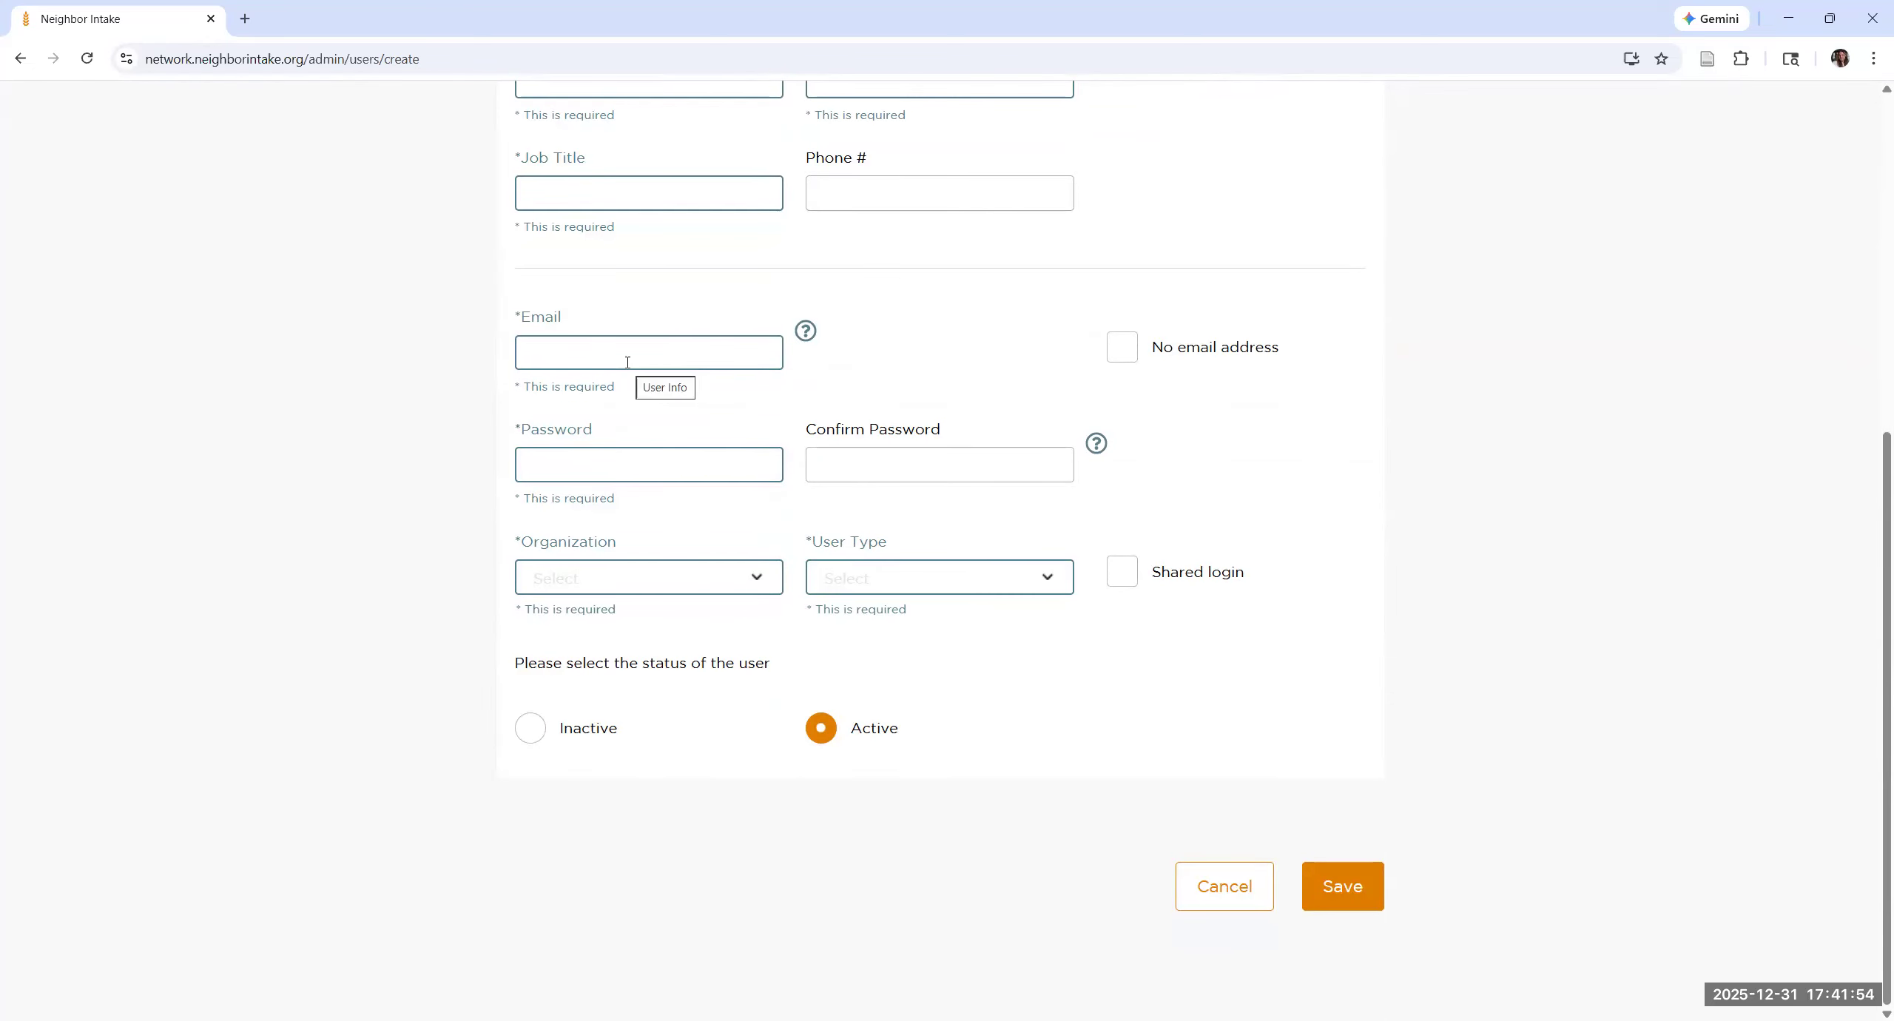
Step: Try the No email address option, restore the email field, and view the help note for the password fields
left_click(1124, 348)
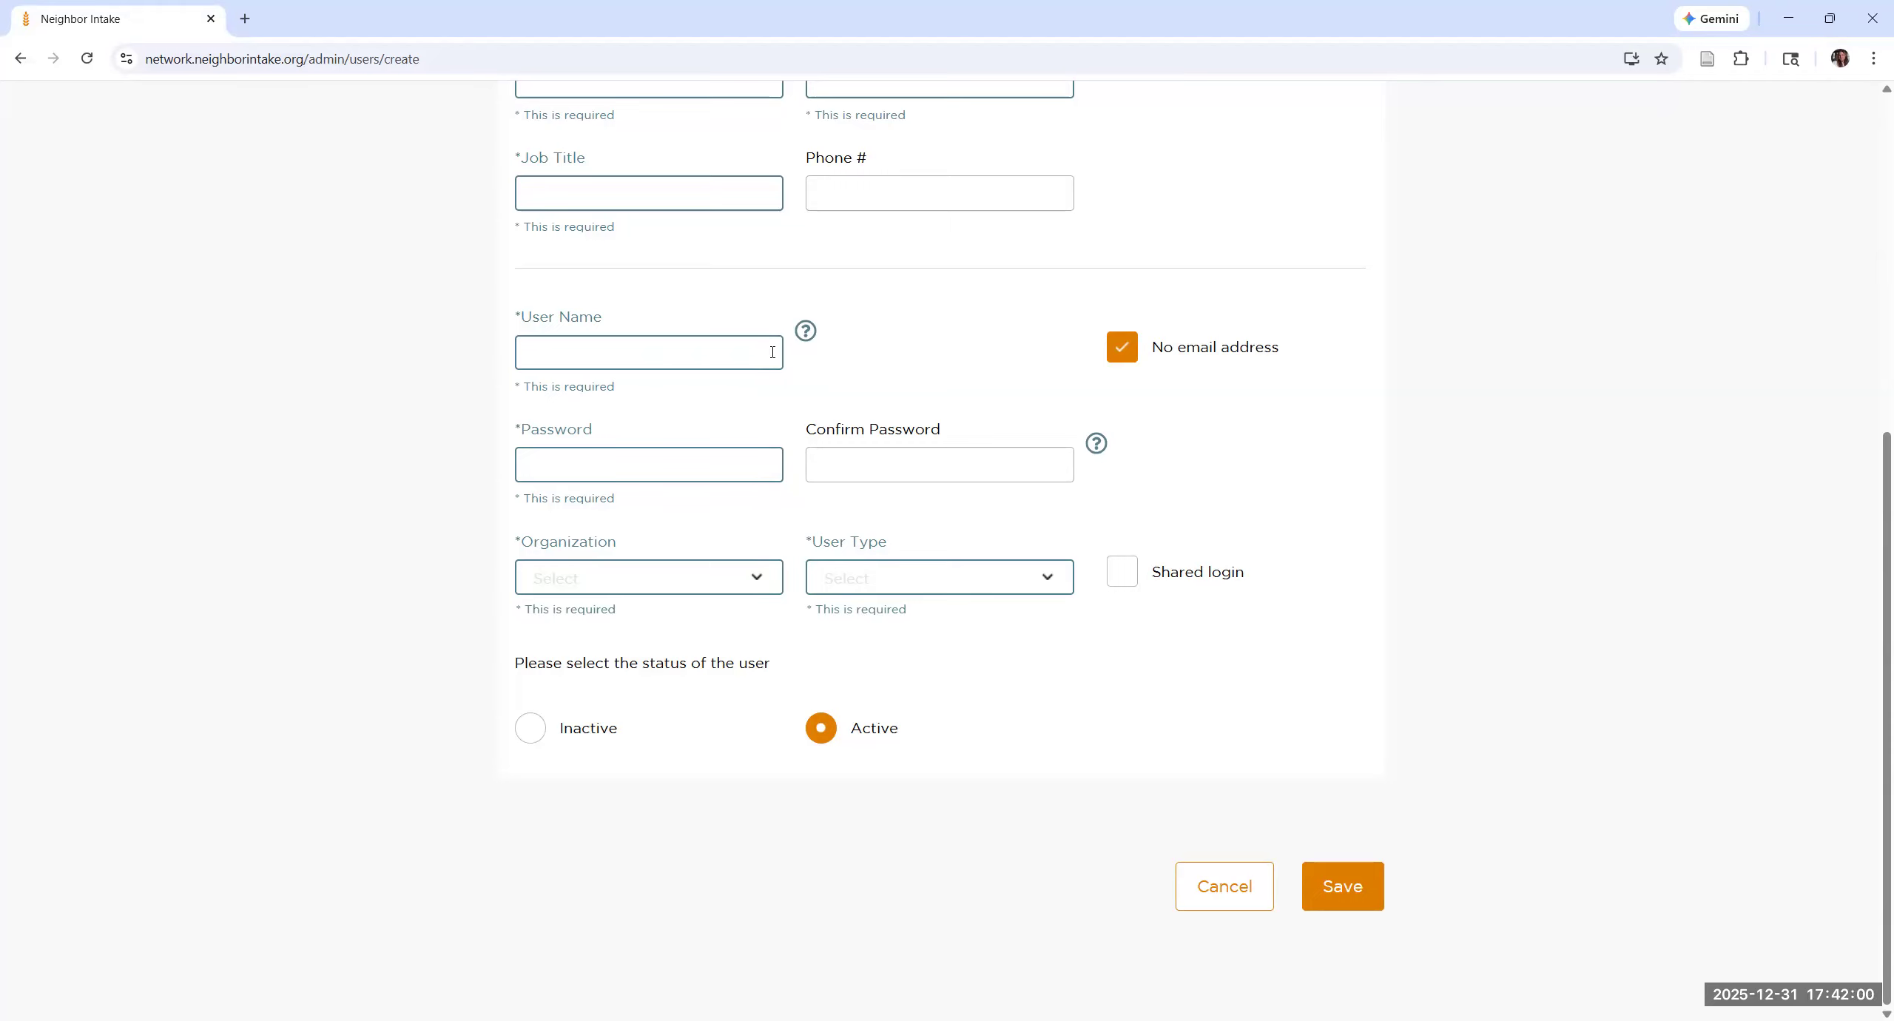
left_click(1124, 352)
left_click(1097, 444)
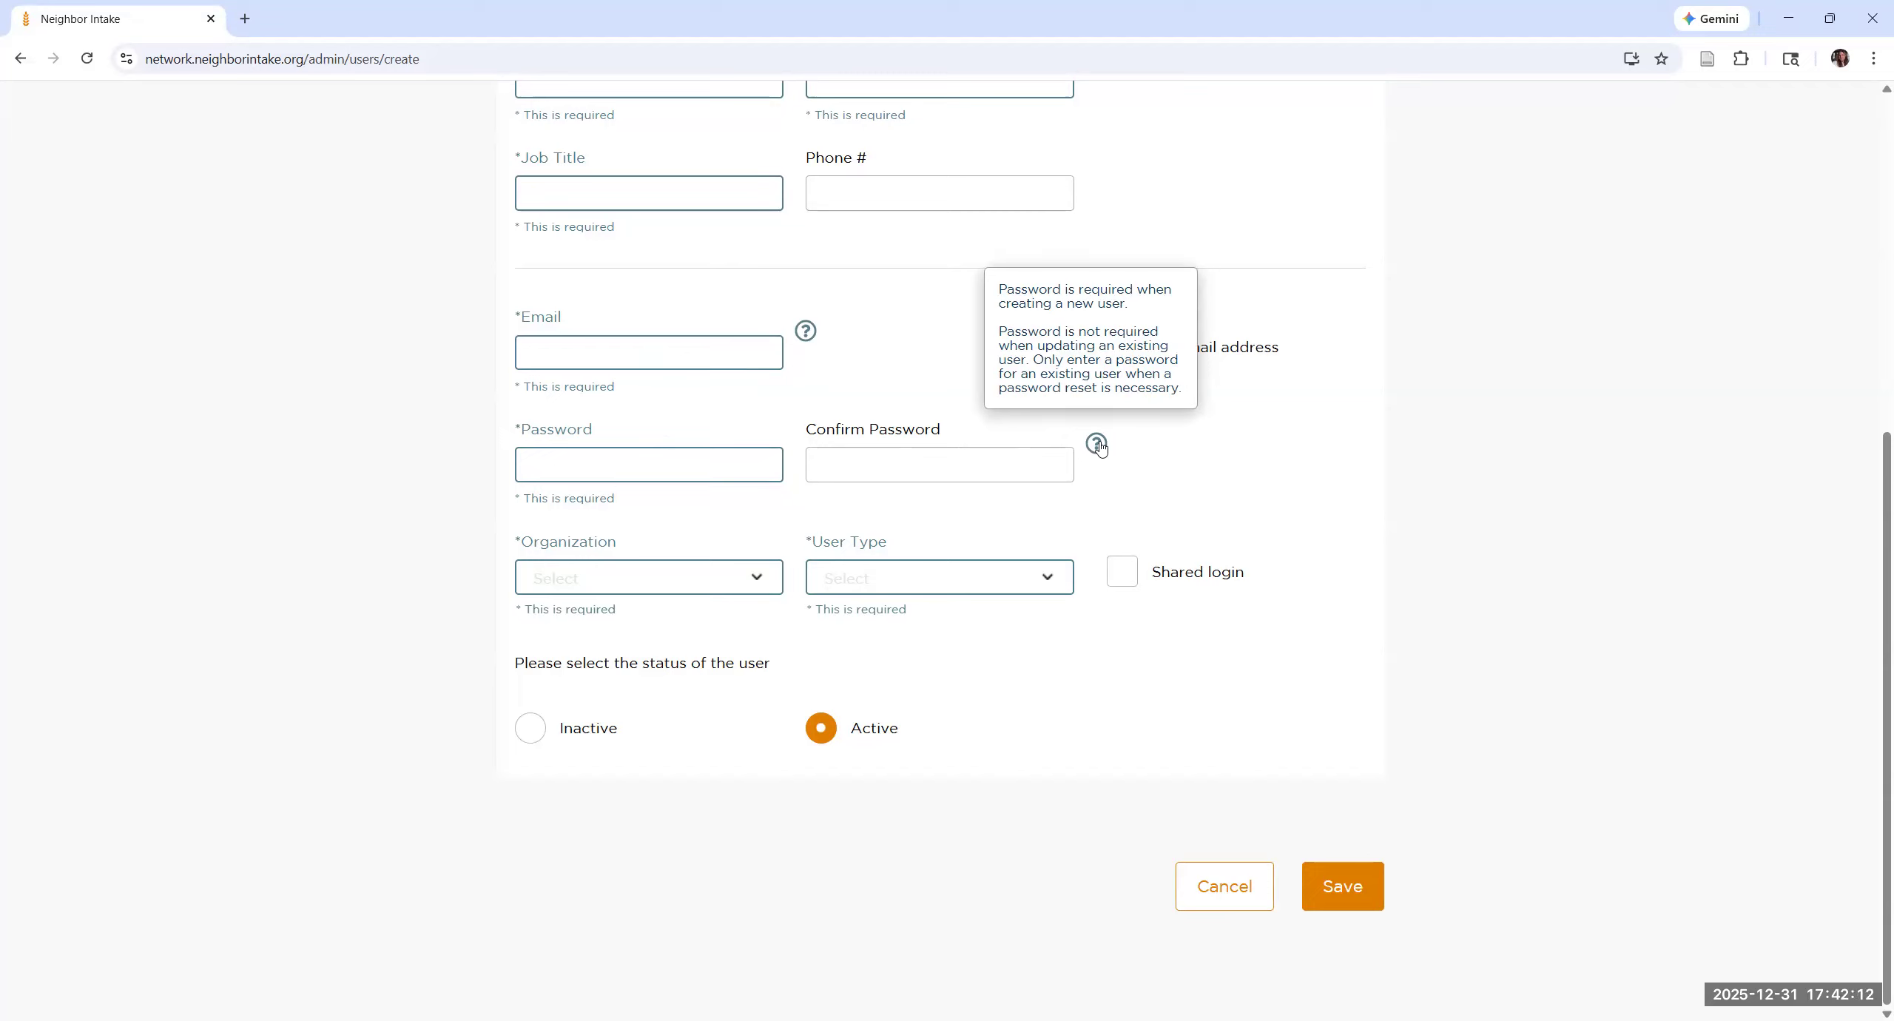
Step: Set the new user's organization to Crossroads Christian Ministries
left_click(710, 573)
scroll(636, 710, "down", 2)
scroll(647, 658, "up", 2)
type("cross")
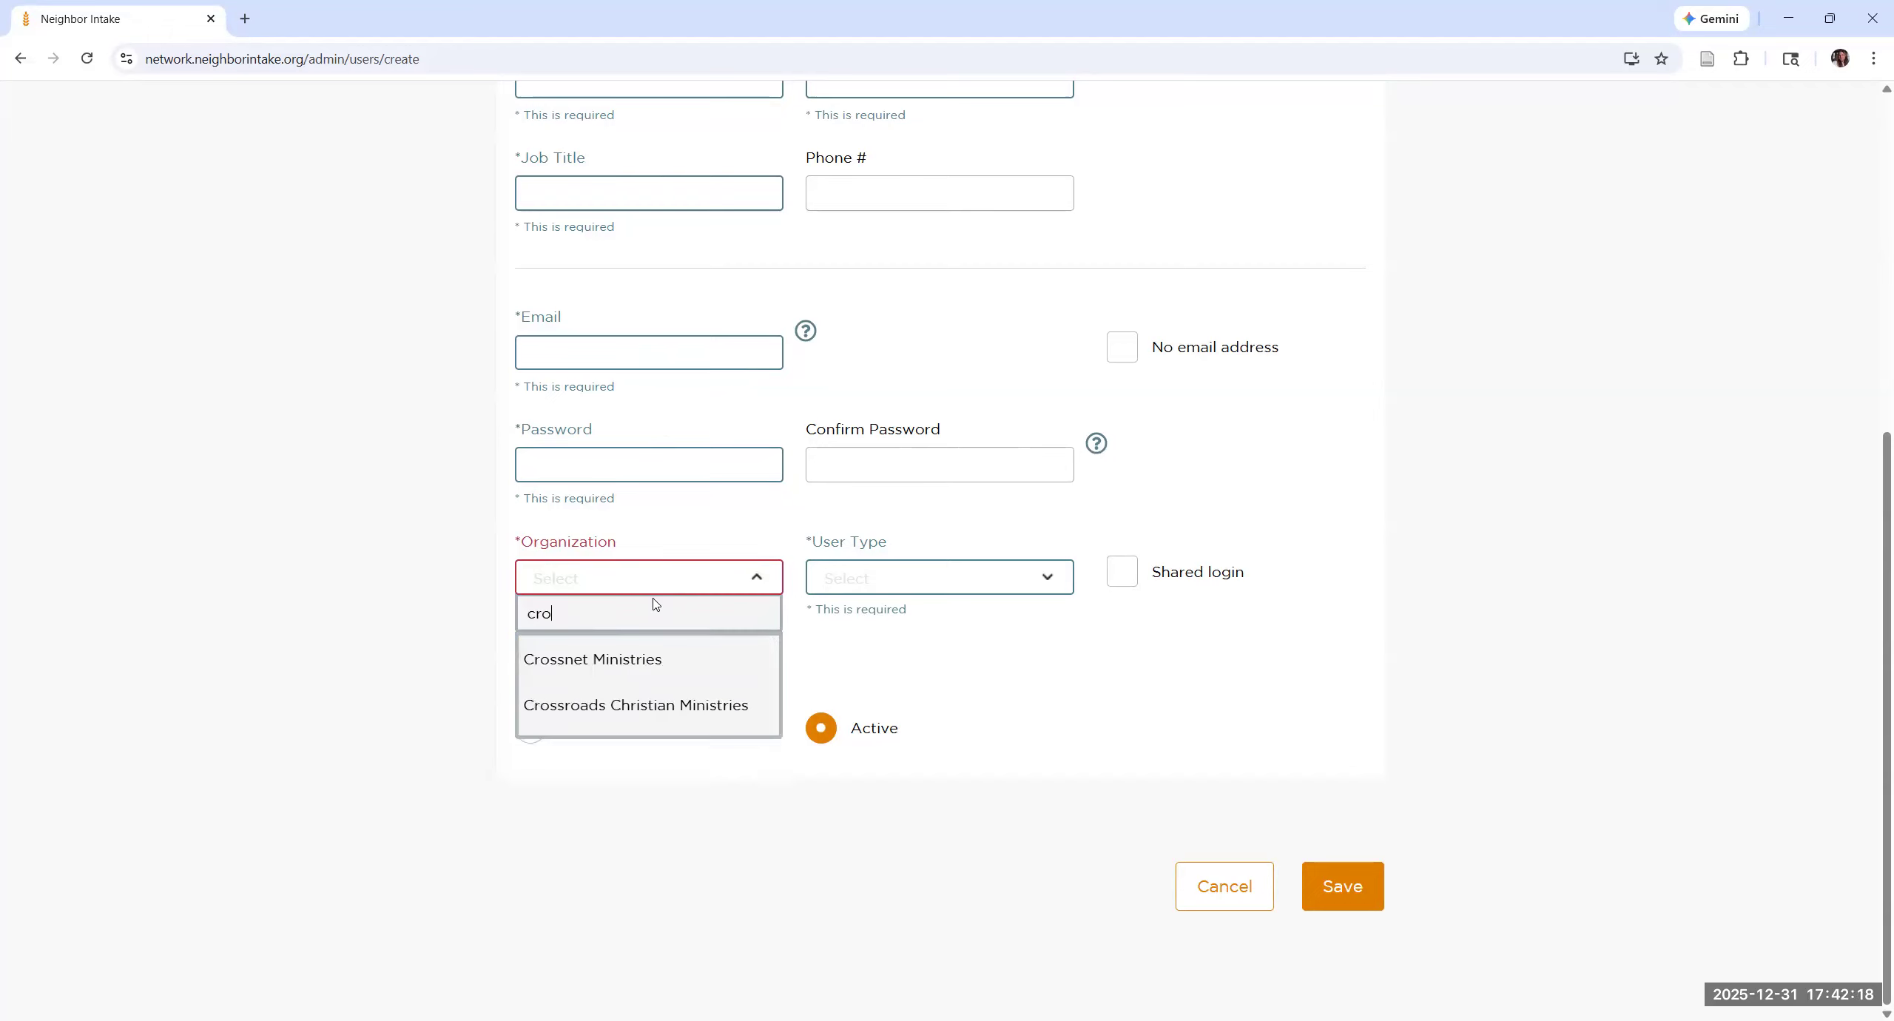
key("Down")
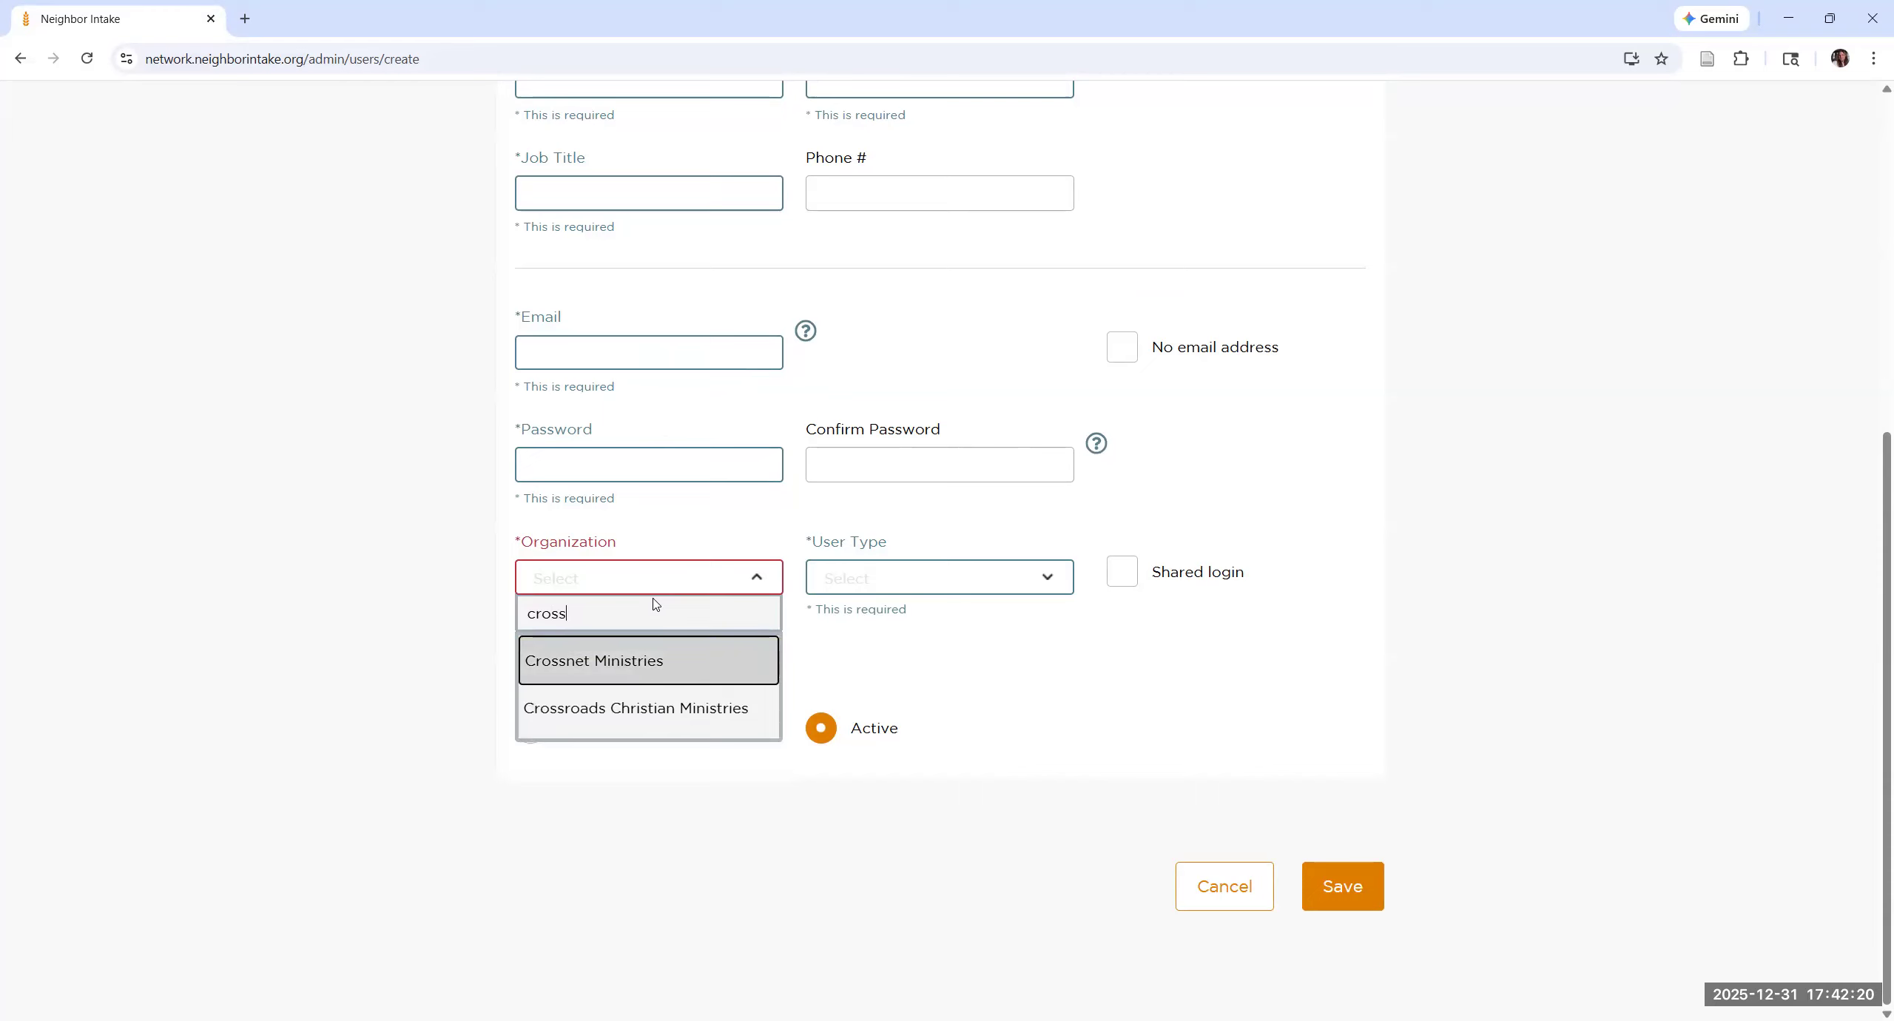
key("Down")
key("Return")
Step: Examine the available user types for the new user without choosing one
left_click(934, 582)
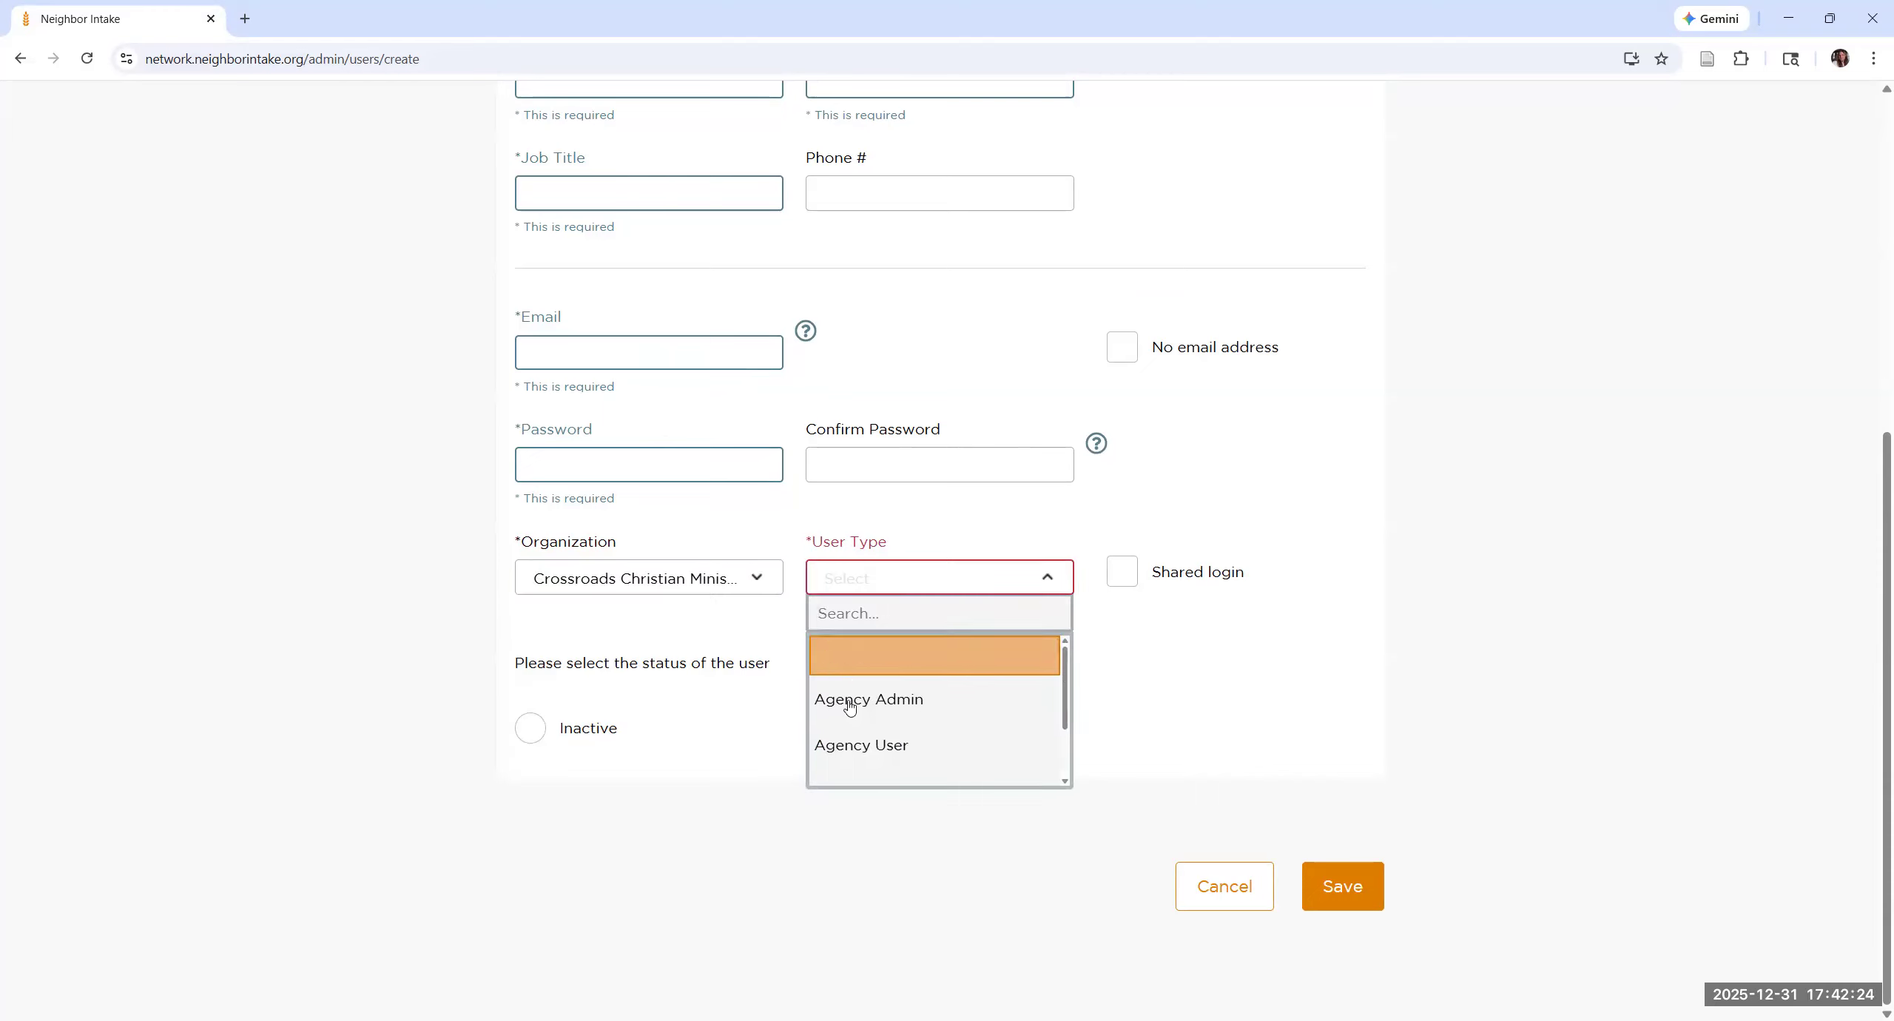
scroll(873, 744, "down", 2)
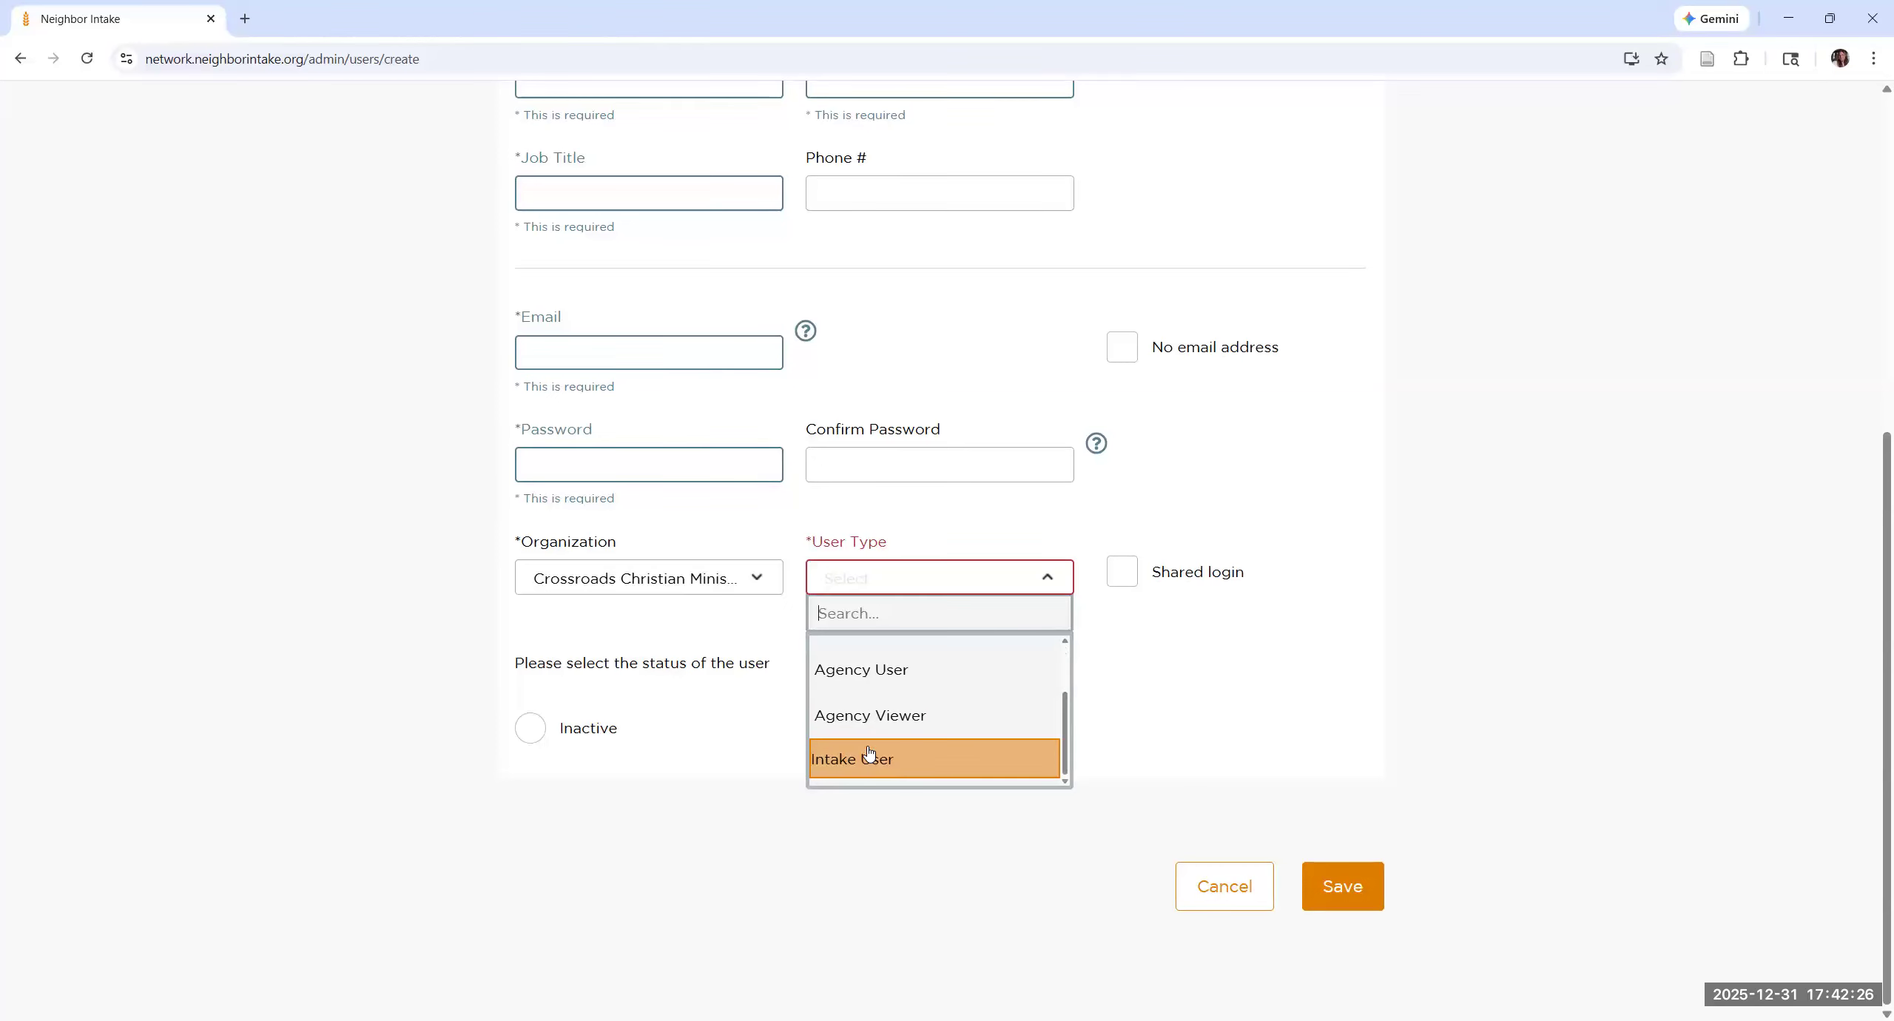
scroll(877, 740, "up", 2)
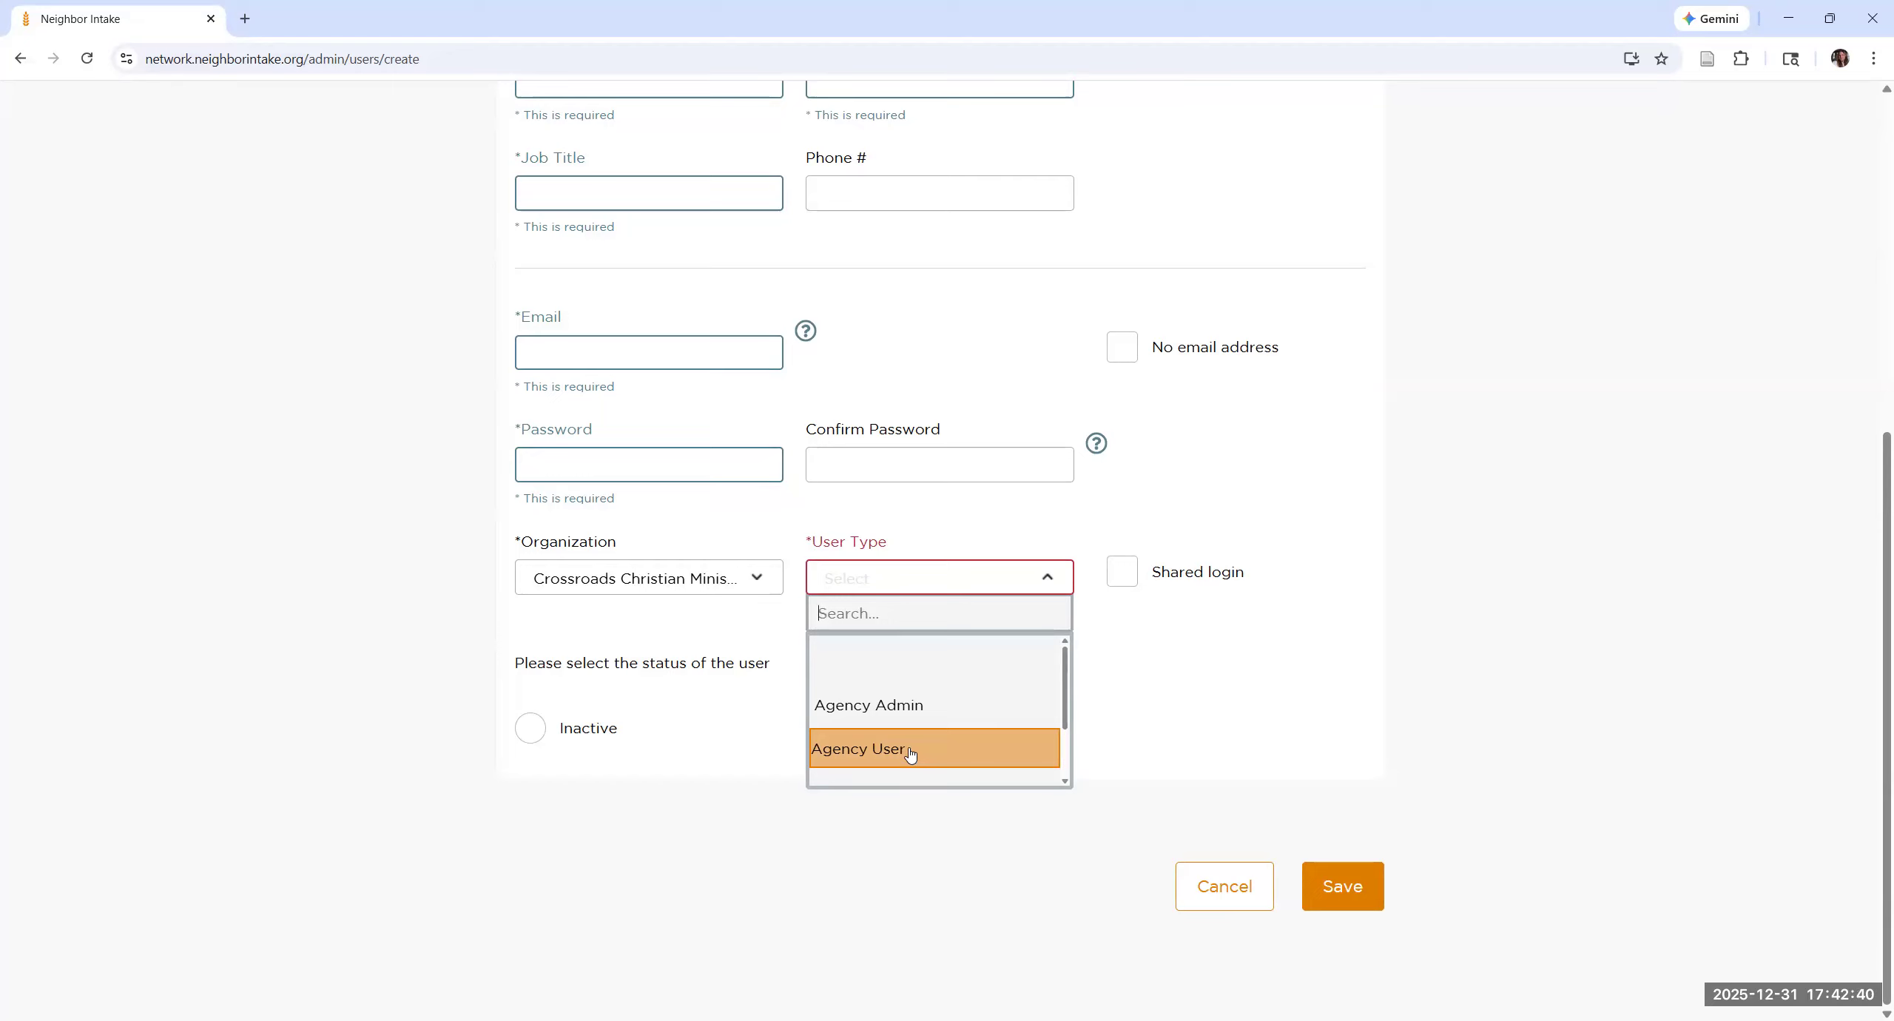
scroll(910, 753, "down", 2)
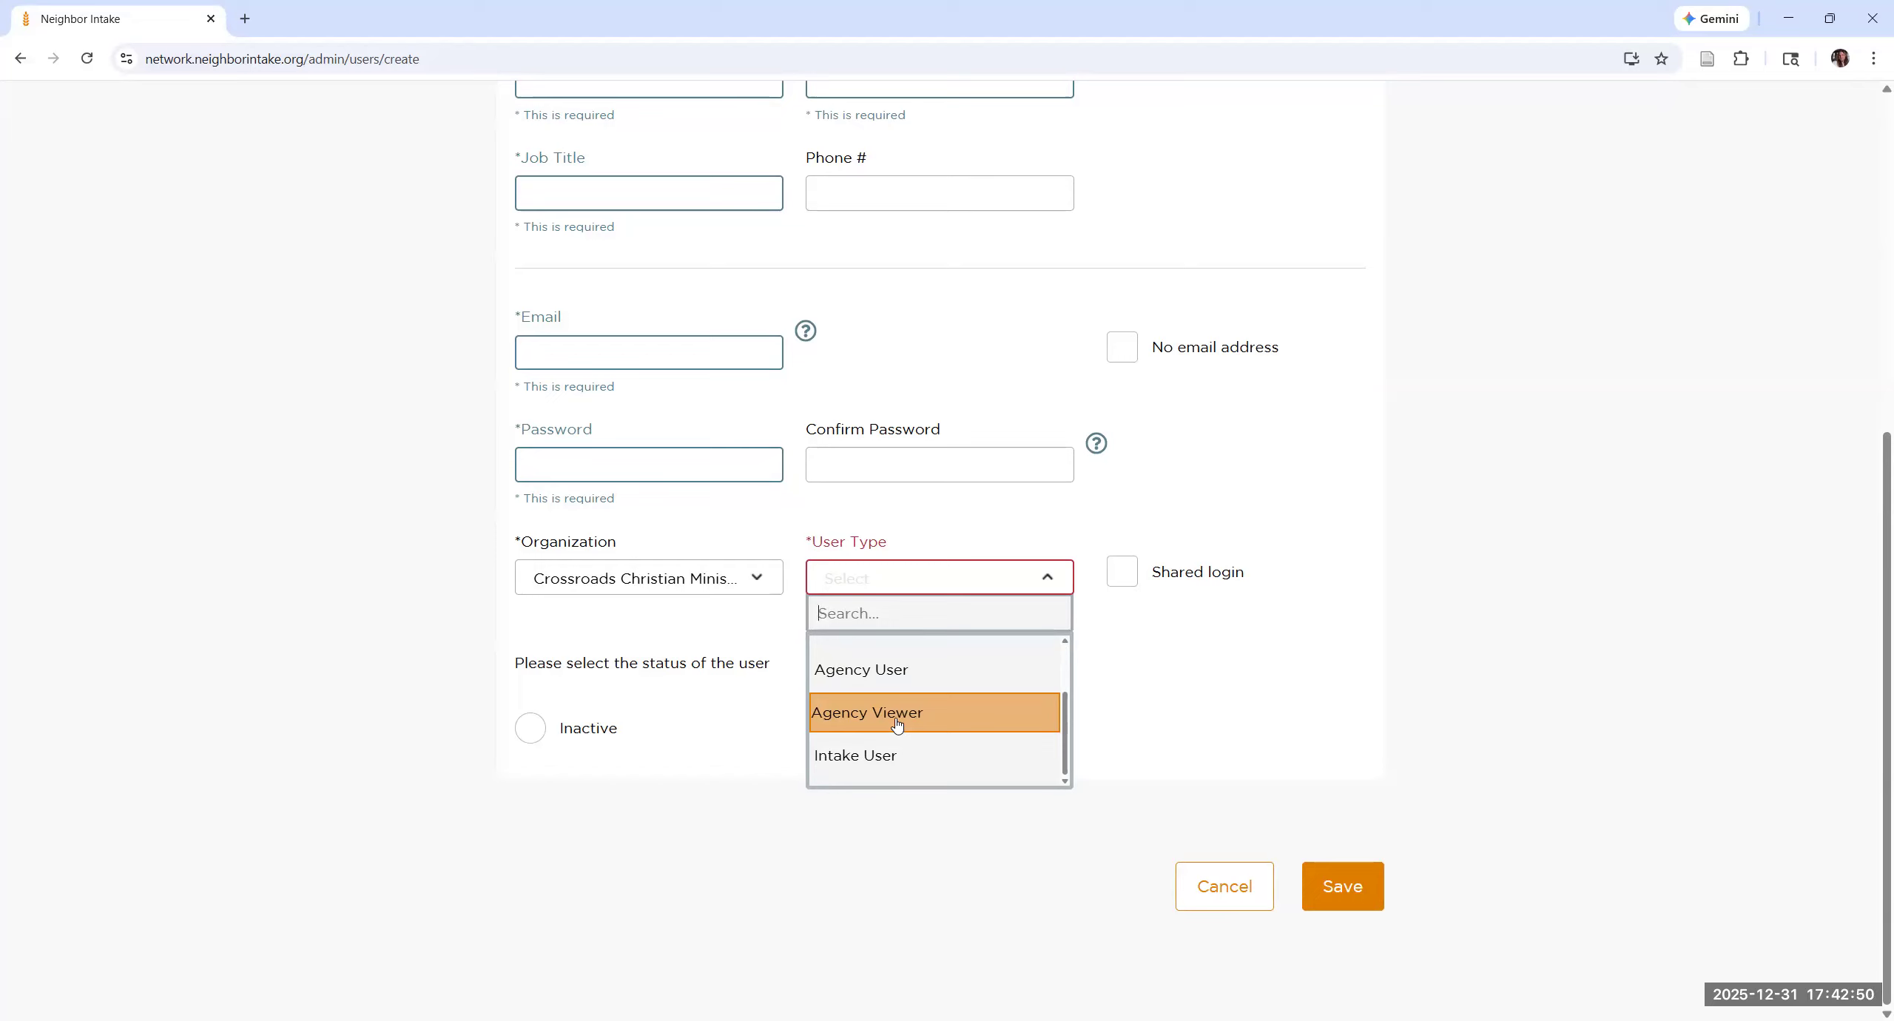
scroll(902, 752, "up", 2)
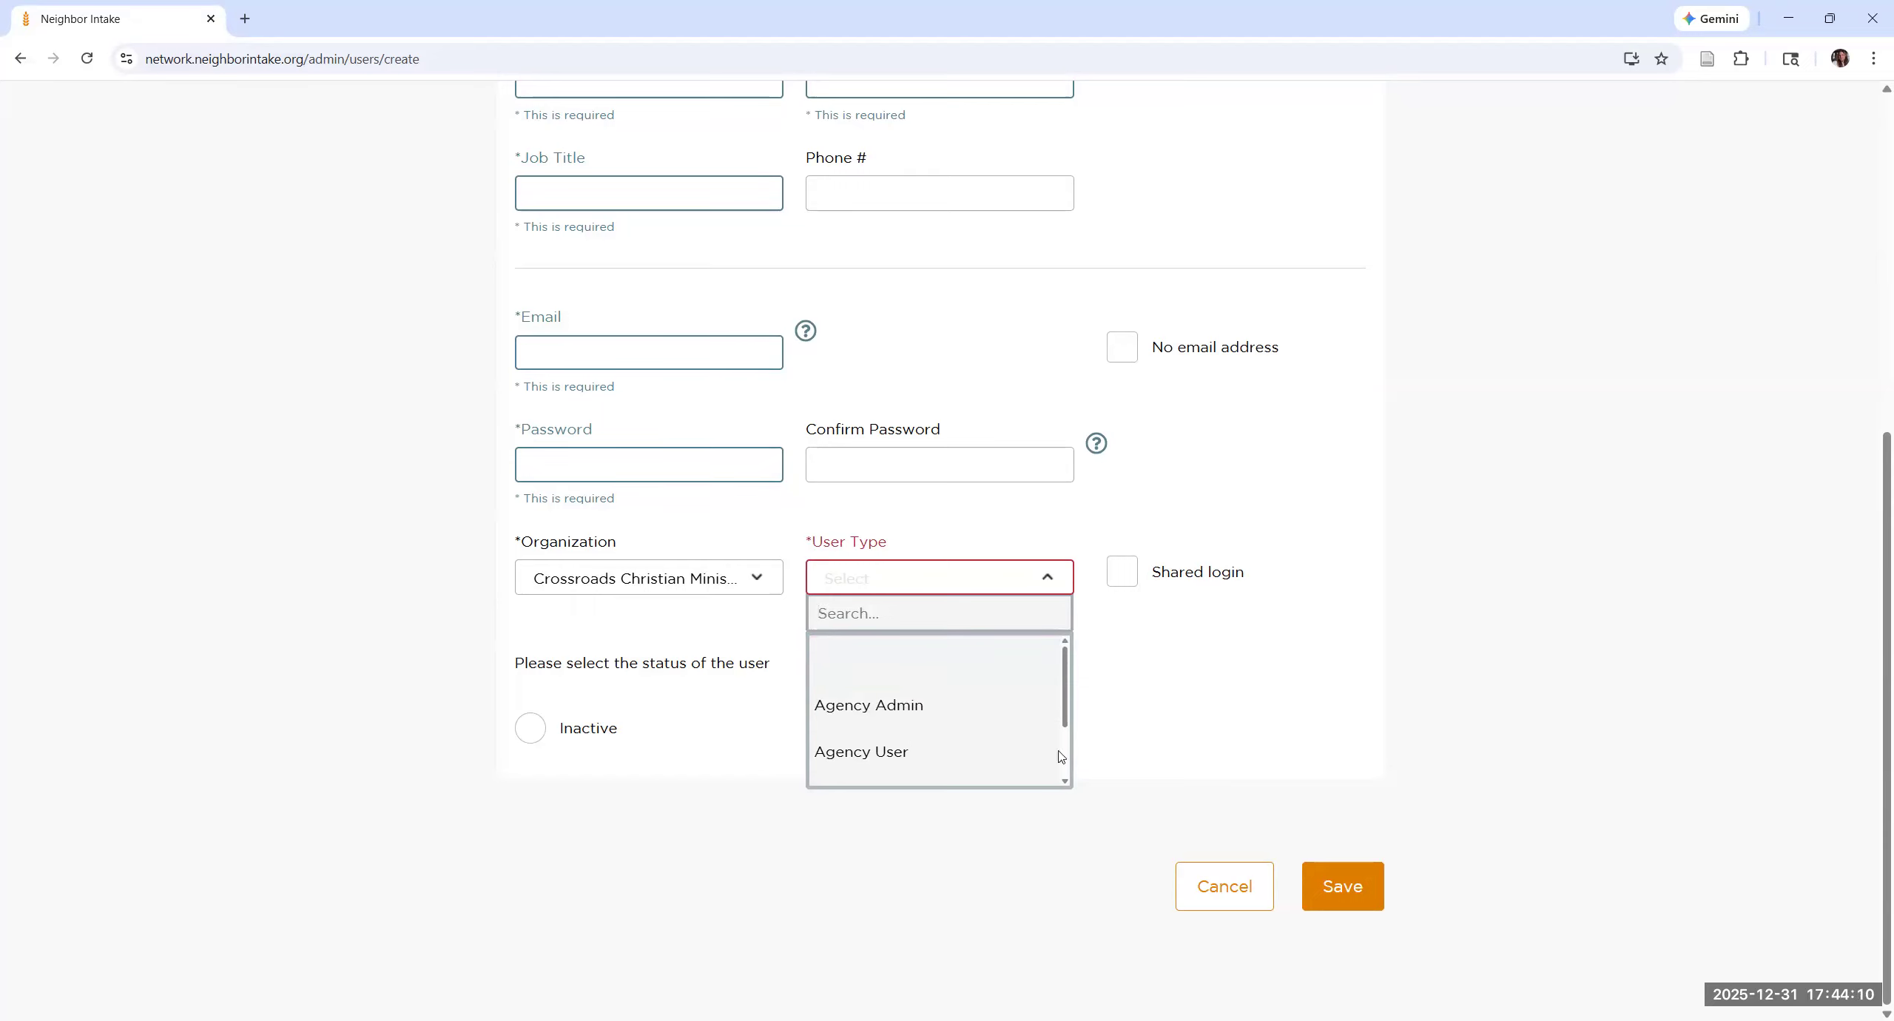
left_click(870, 865)
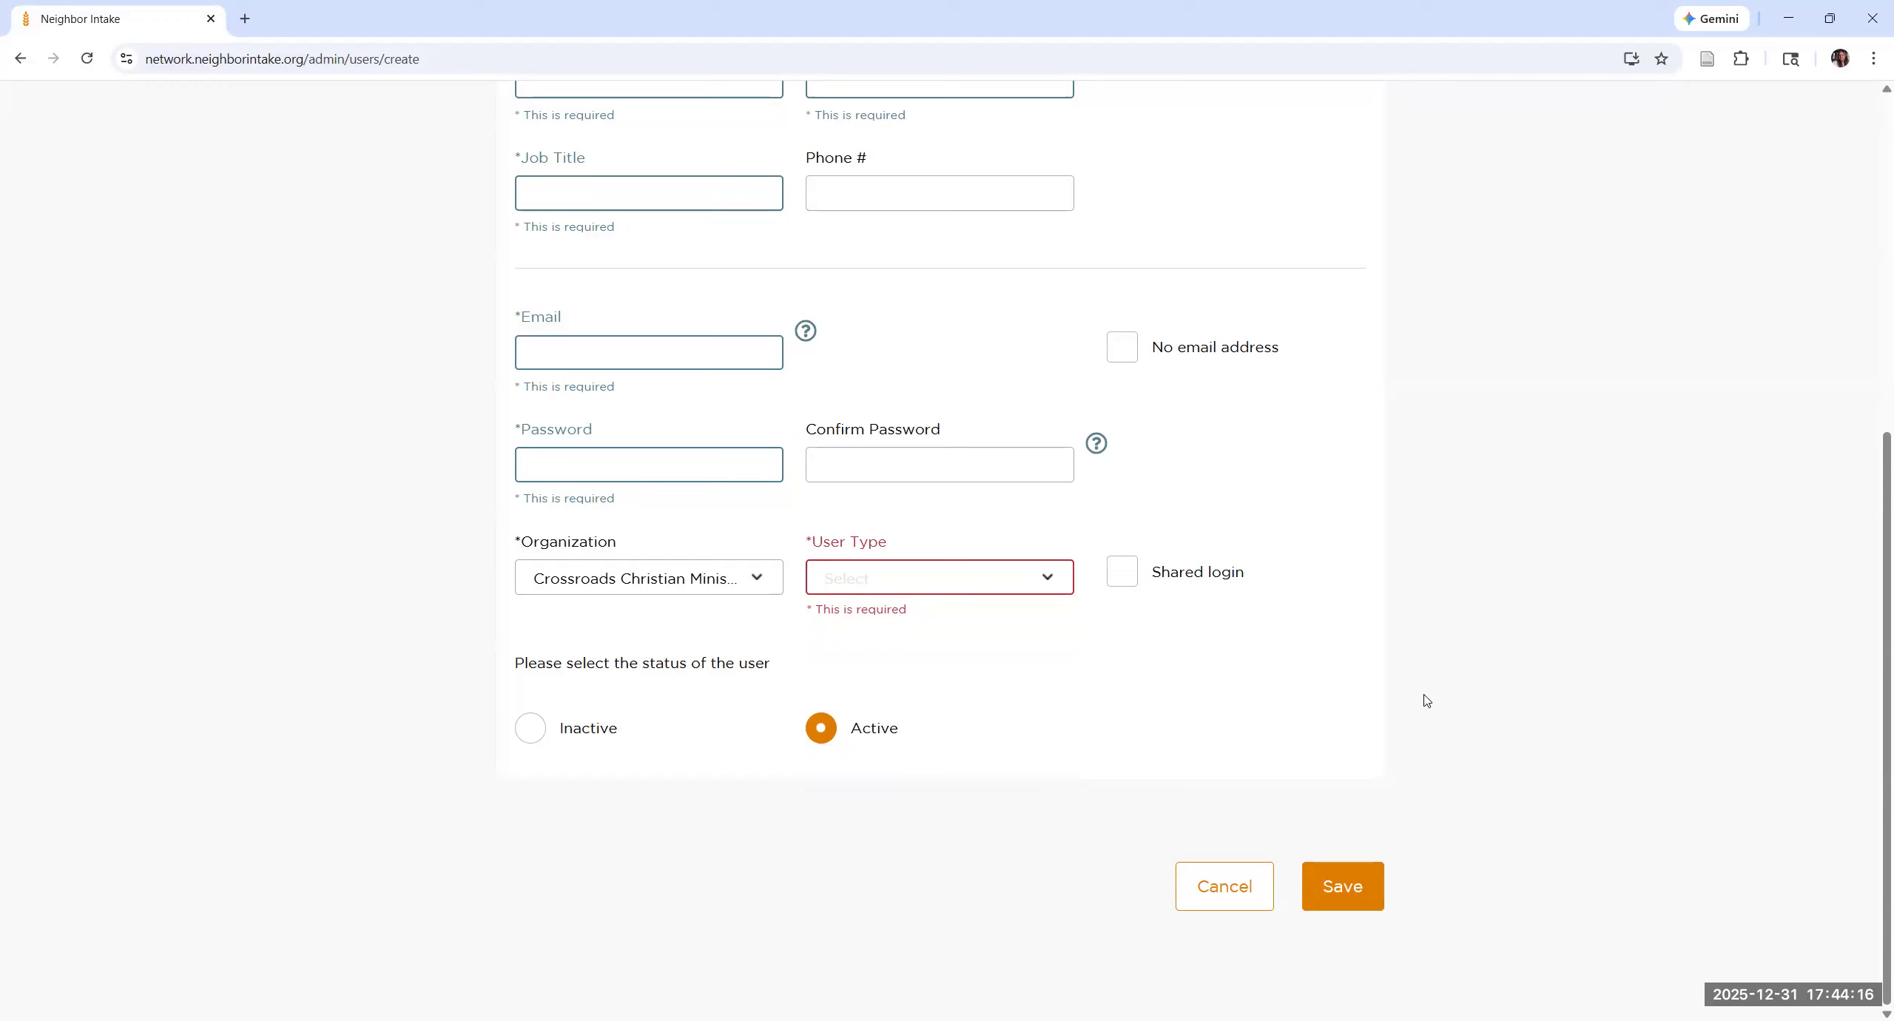
Step: Set the new user's user type to Agency User
scroll(1065, 665, "up", 5)
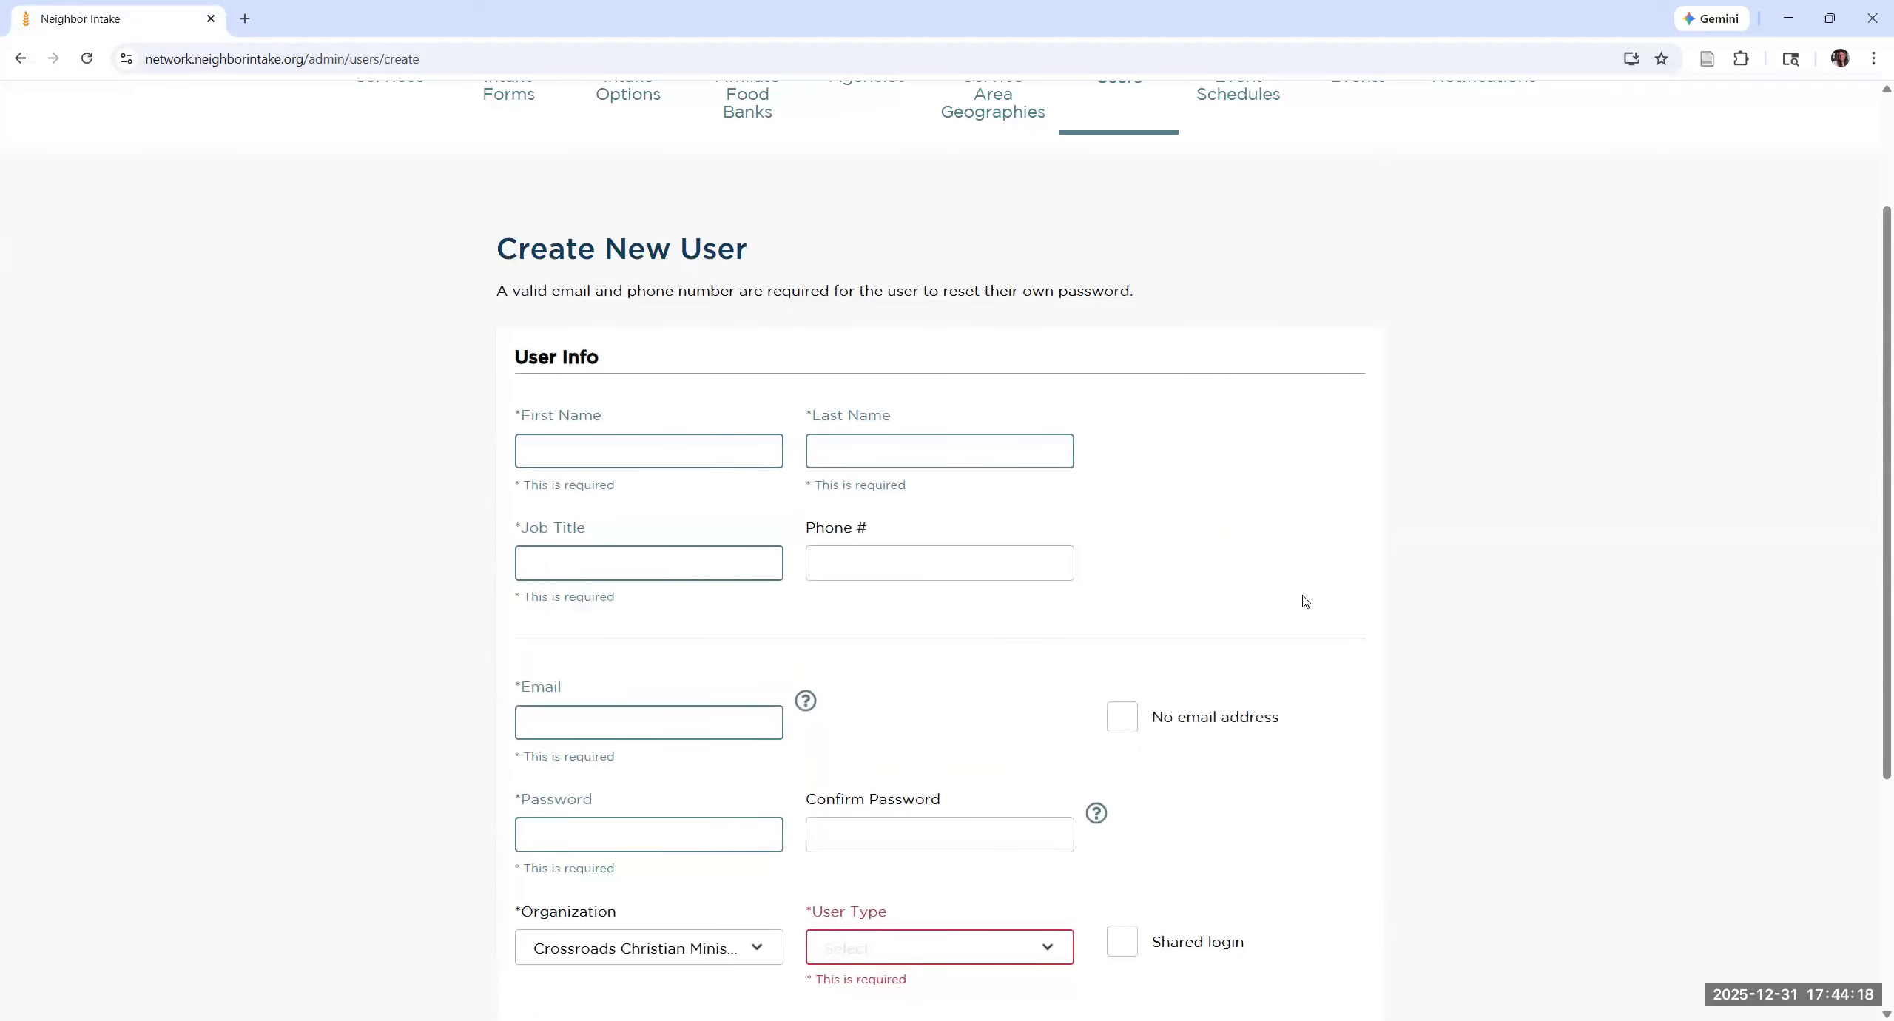
scroll(1305, 604, "down", 2)
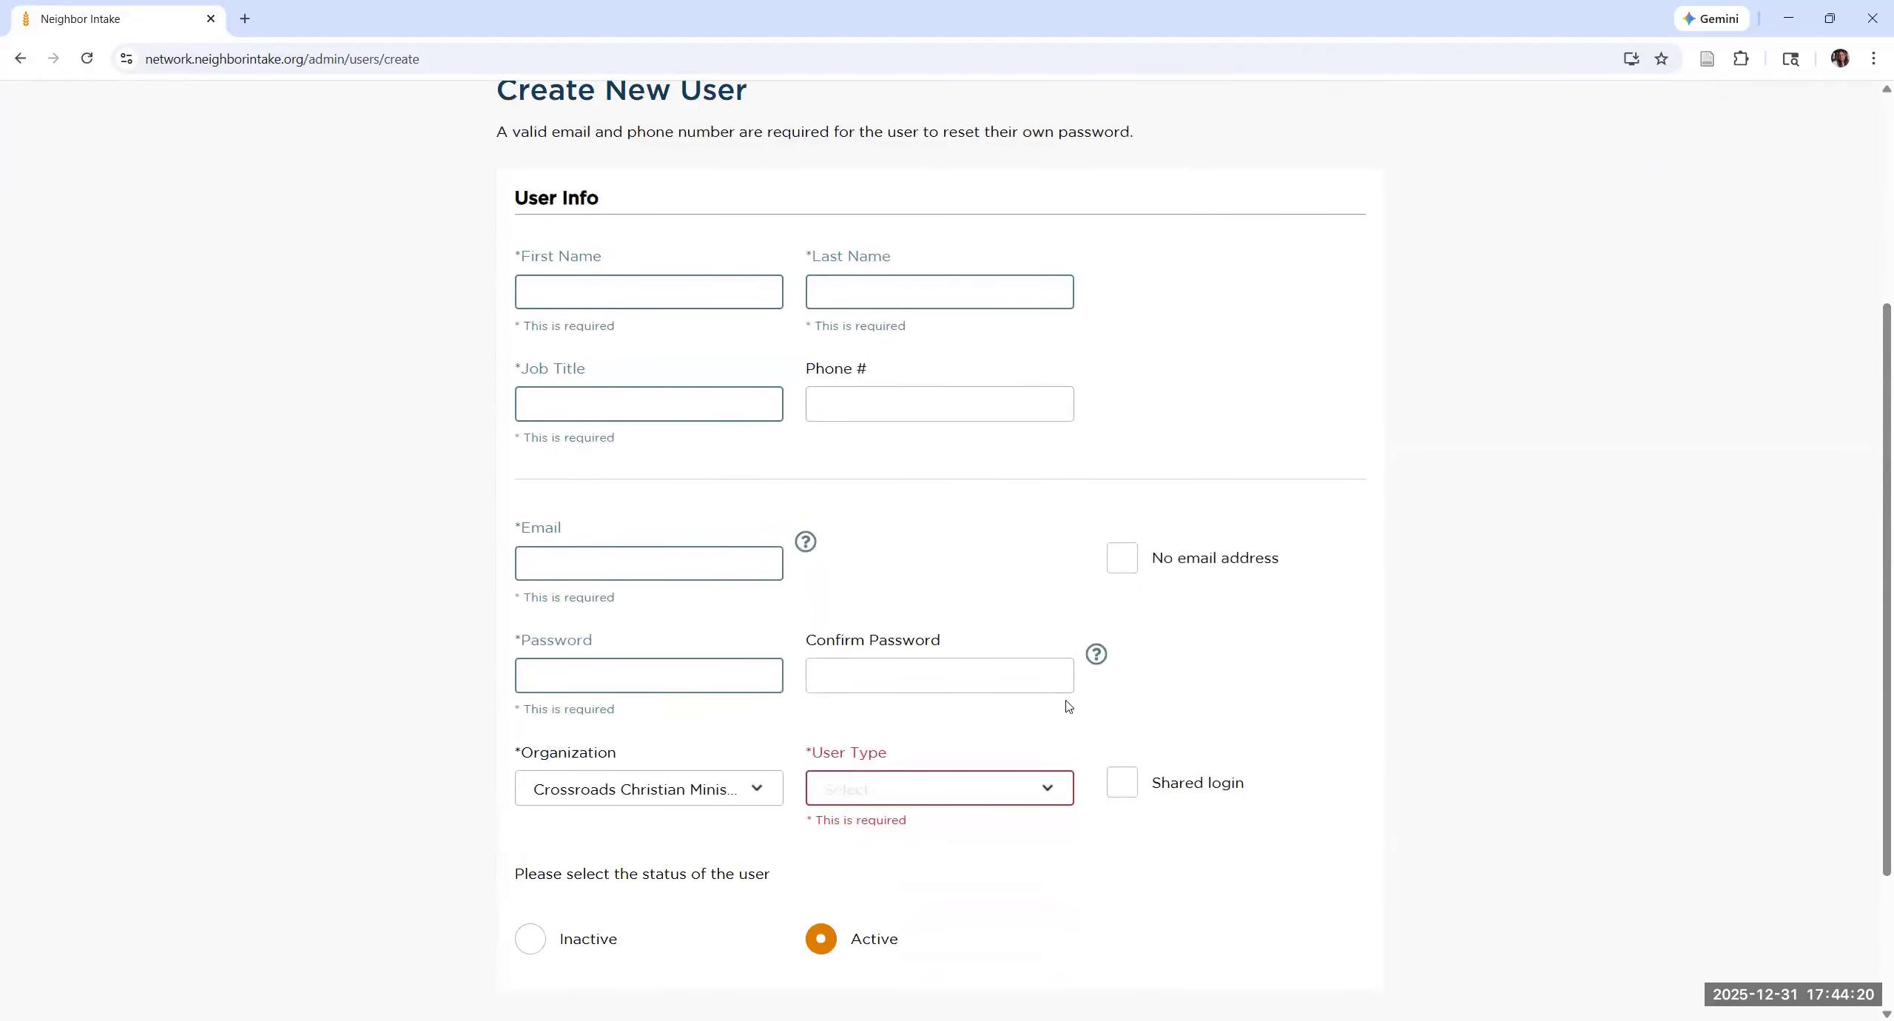
left_click(1014, 762)
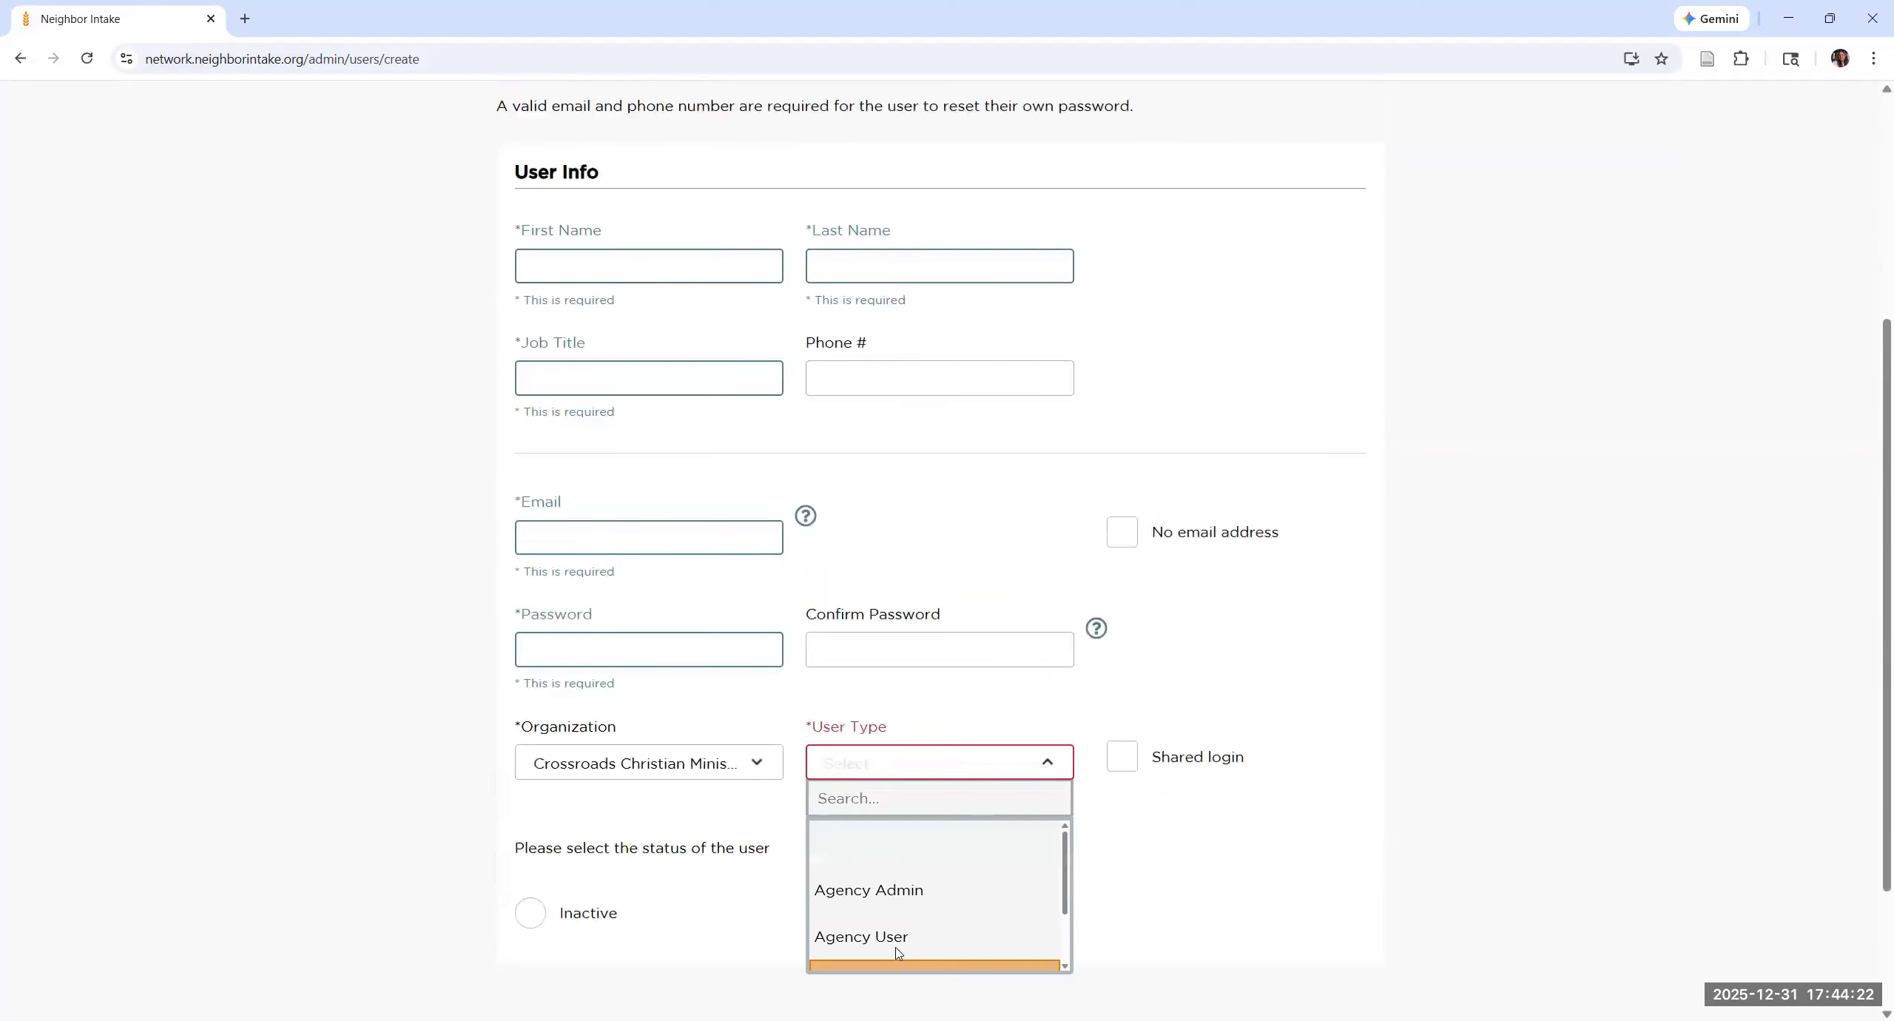
left_click(895, 944)
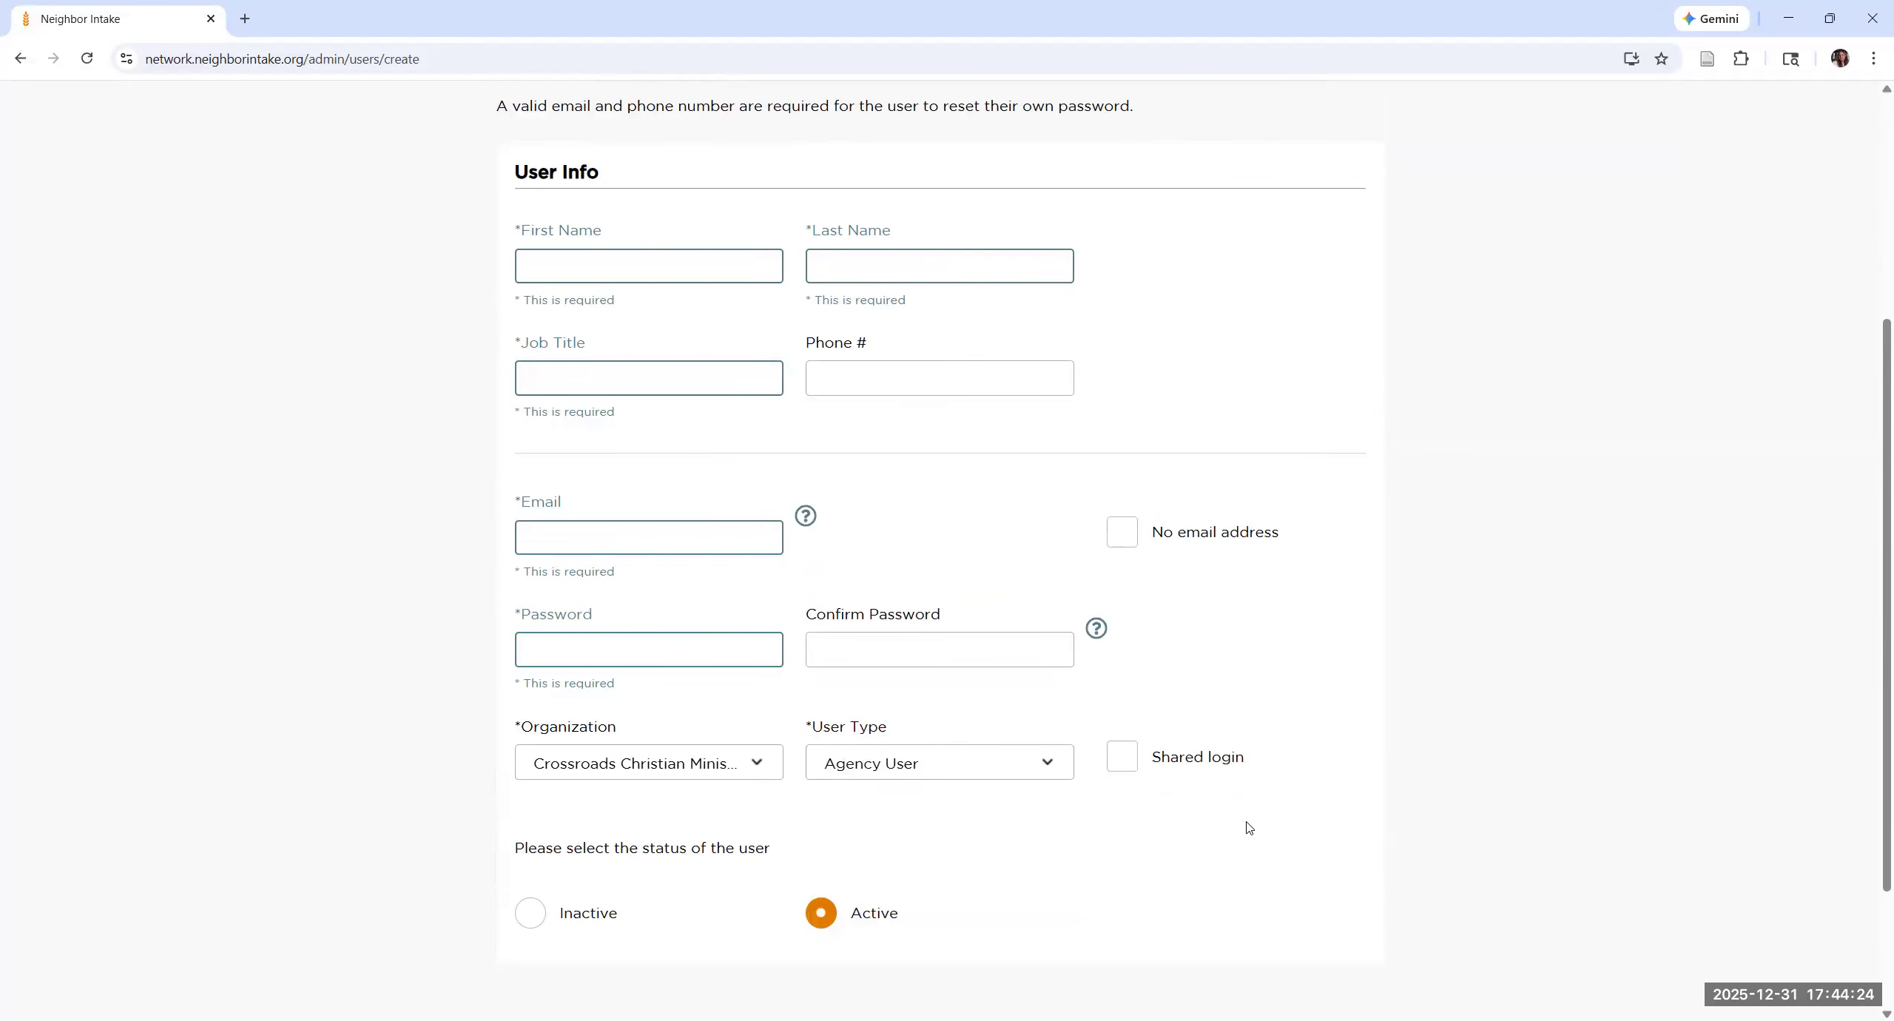
Step: Try the Shared login and No email address options, leaving both turned off
left_click(1120, 756)
left_click(1115, 534)
left_click(1122, 533)
left_click(1122, 756)
Step: Review the new-user form from start to end, then cancel the user creation and discard the entered information
scroll(1125, 628, "up", 2)
scroll(1129, 632, "up", 3)
scroll(1128, 642, "down", 5)
scroll(1120, 661, "down", 1)
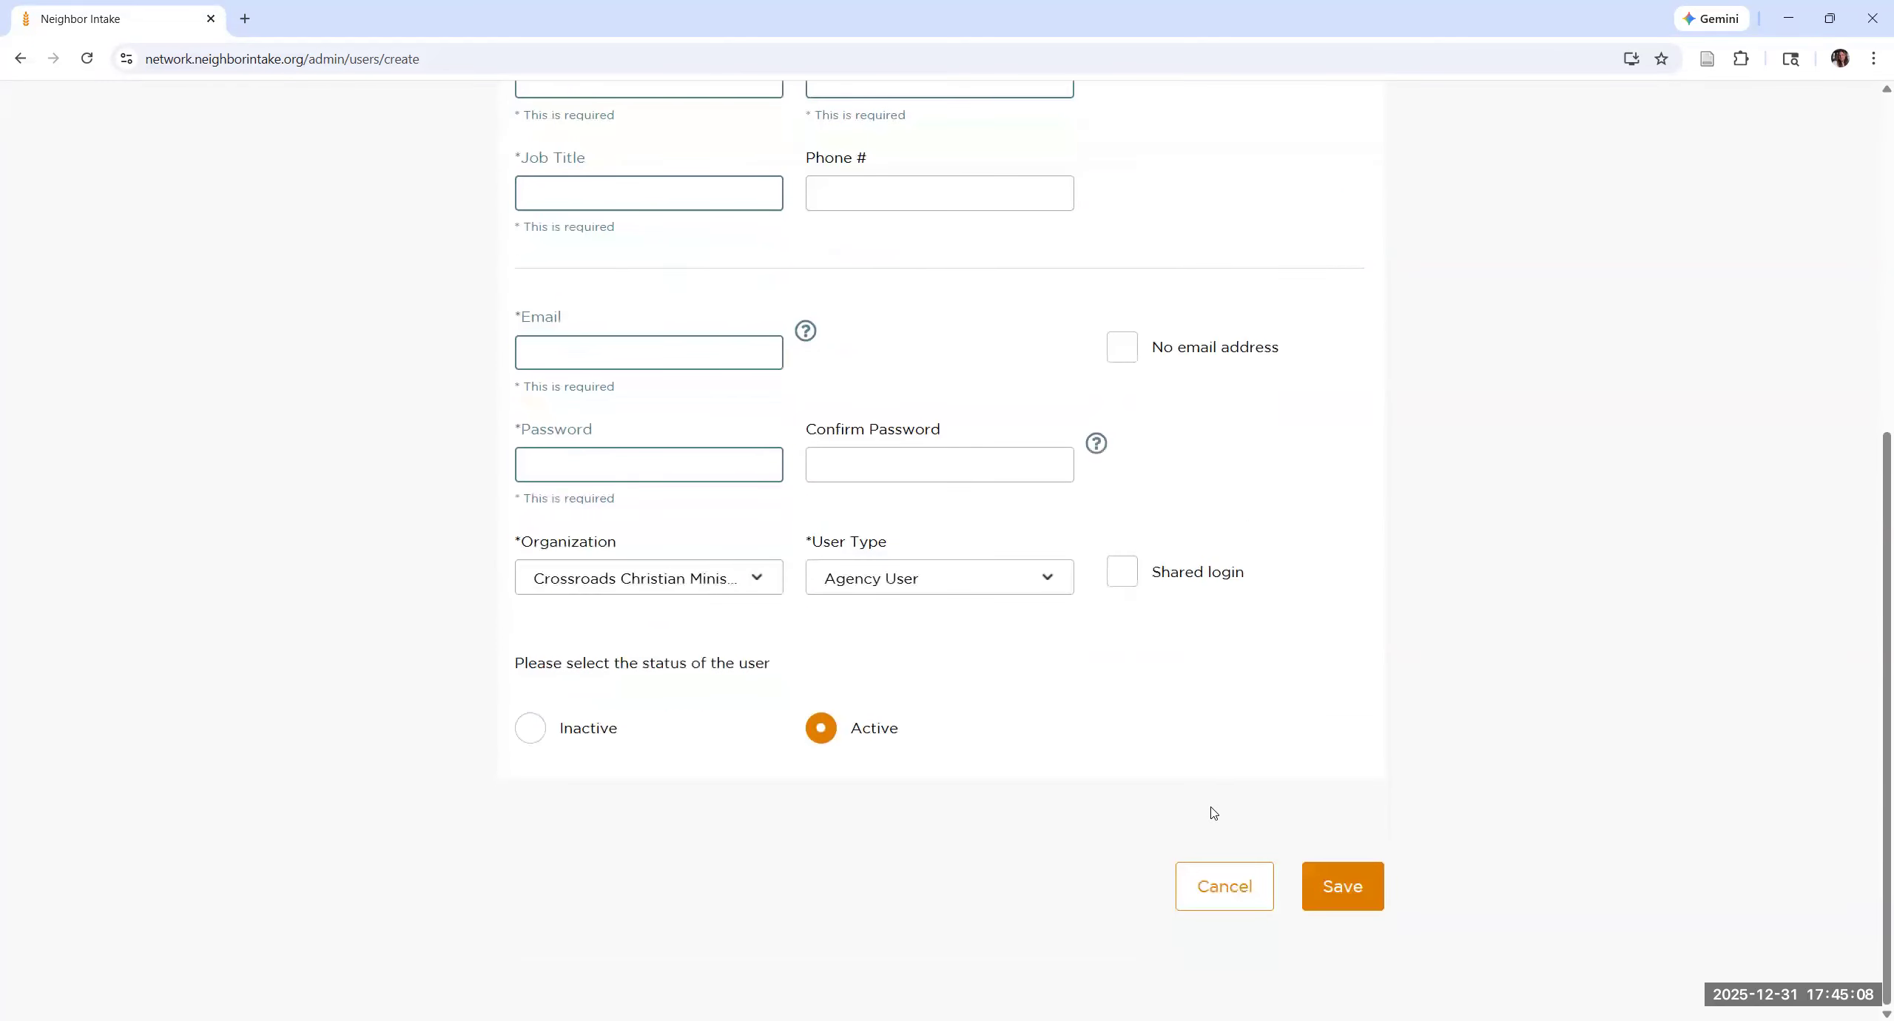
scroll(1285, 713, "up", 6)
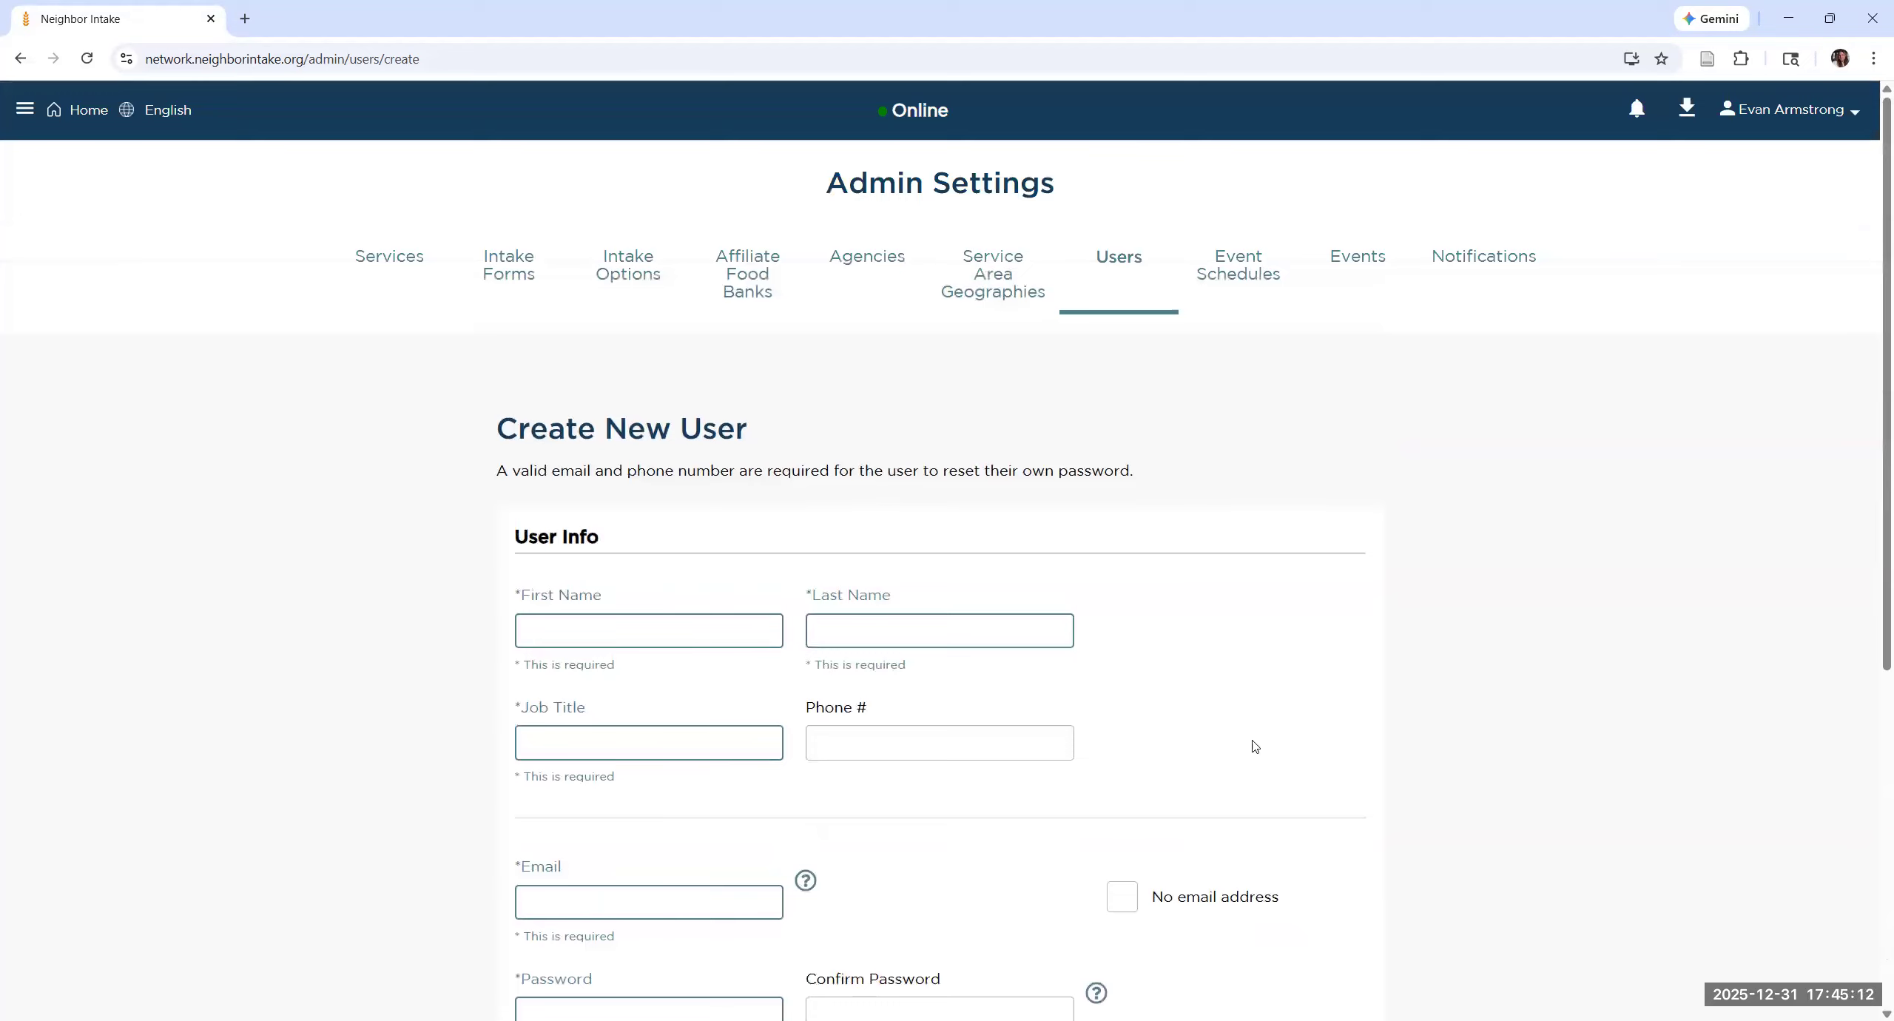
scroll(1243, 813, "down", 6)
left_click(1252, 907)
left_click(1019, 656)
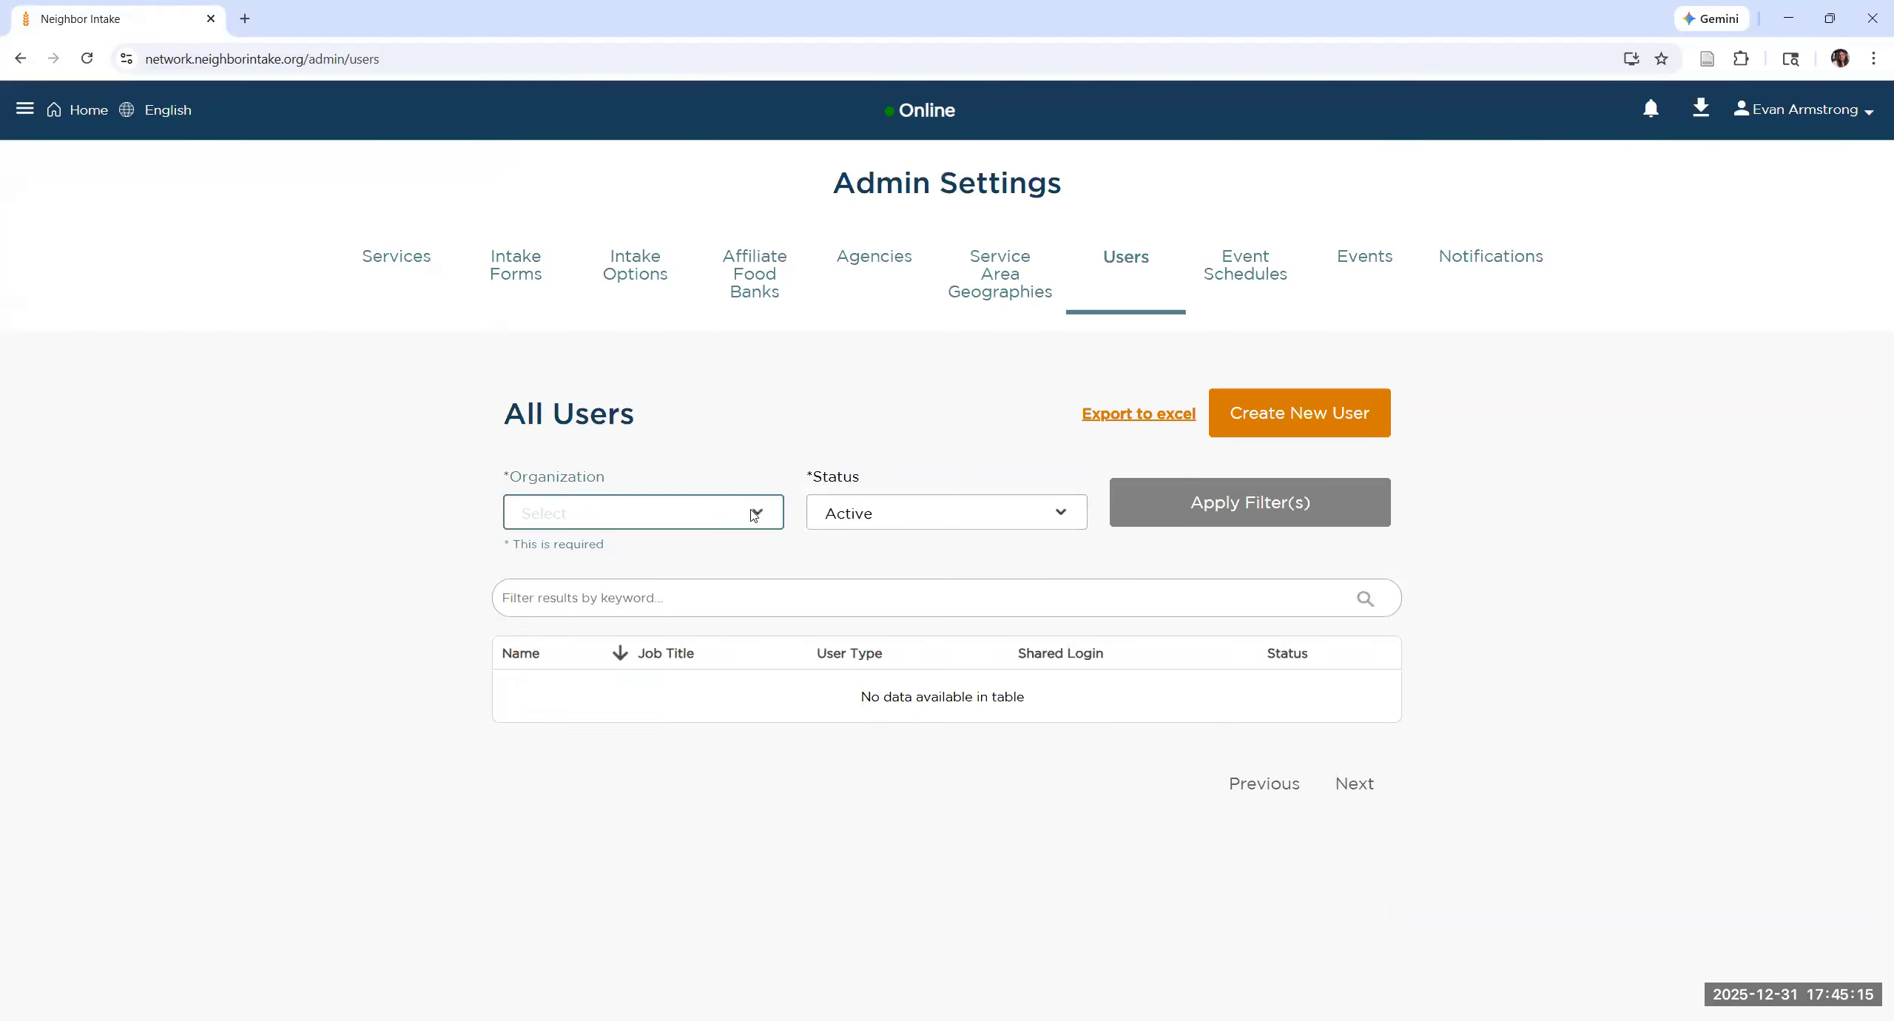
Step: Filter the user list to active users of the organization Crossroads Christian Ministries
left_click(754, 515)
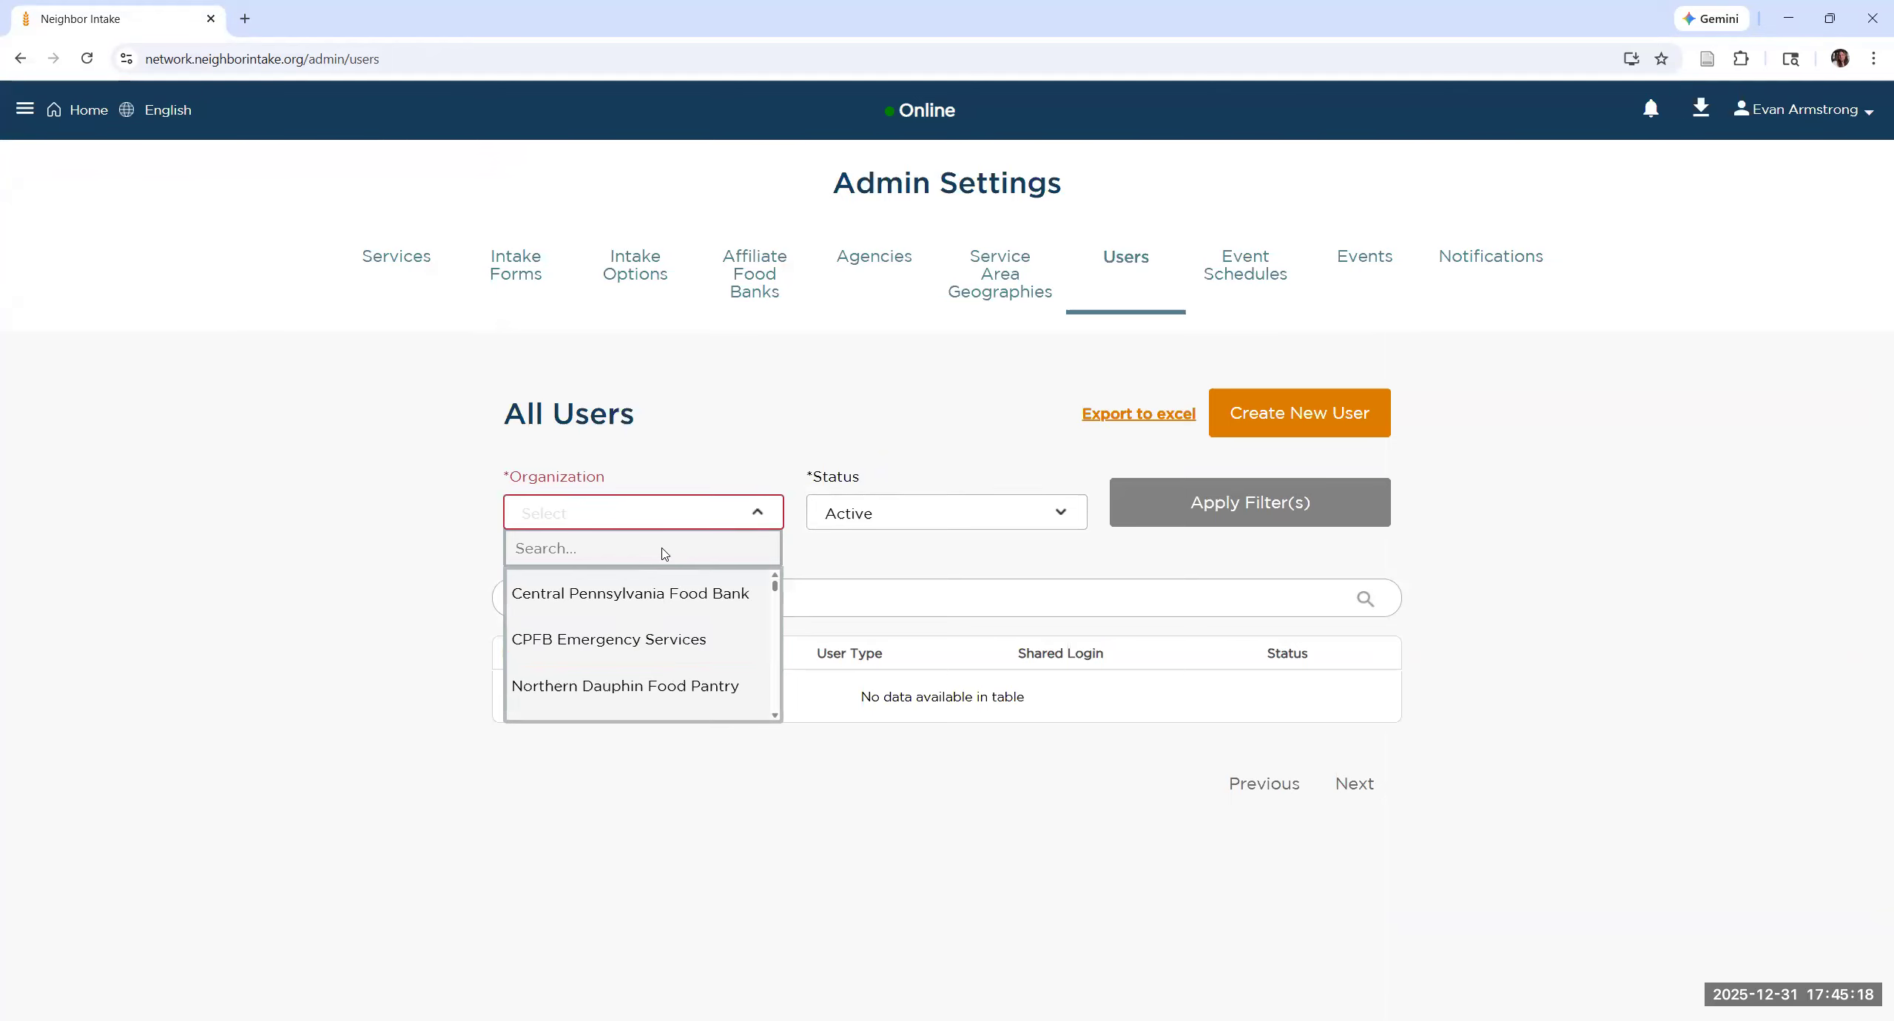
type("crossro")
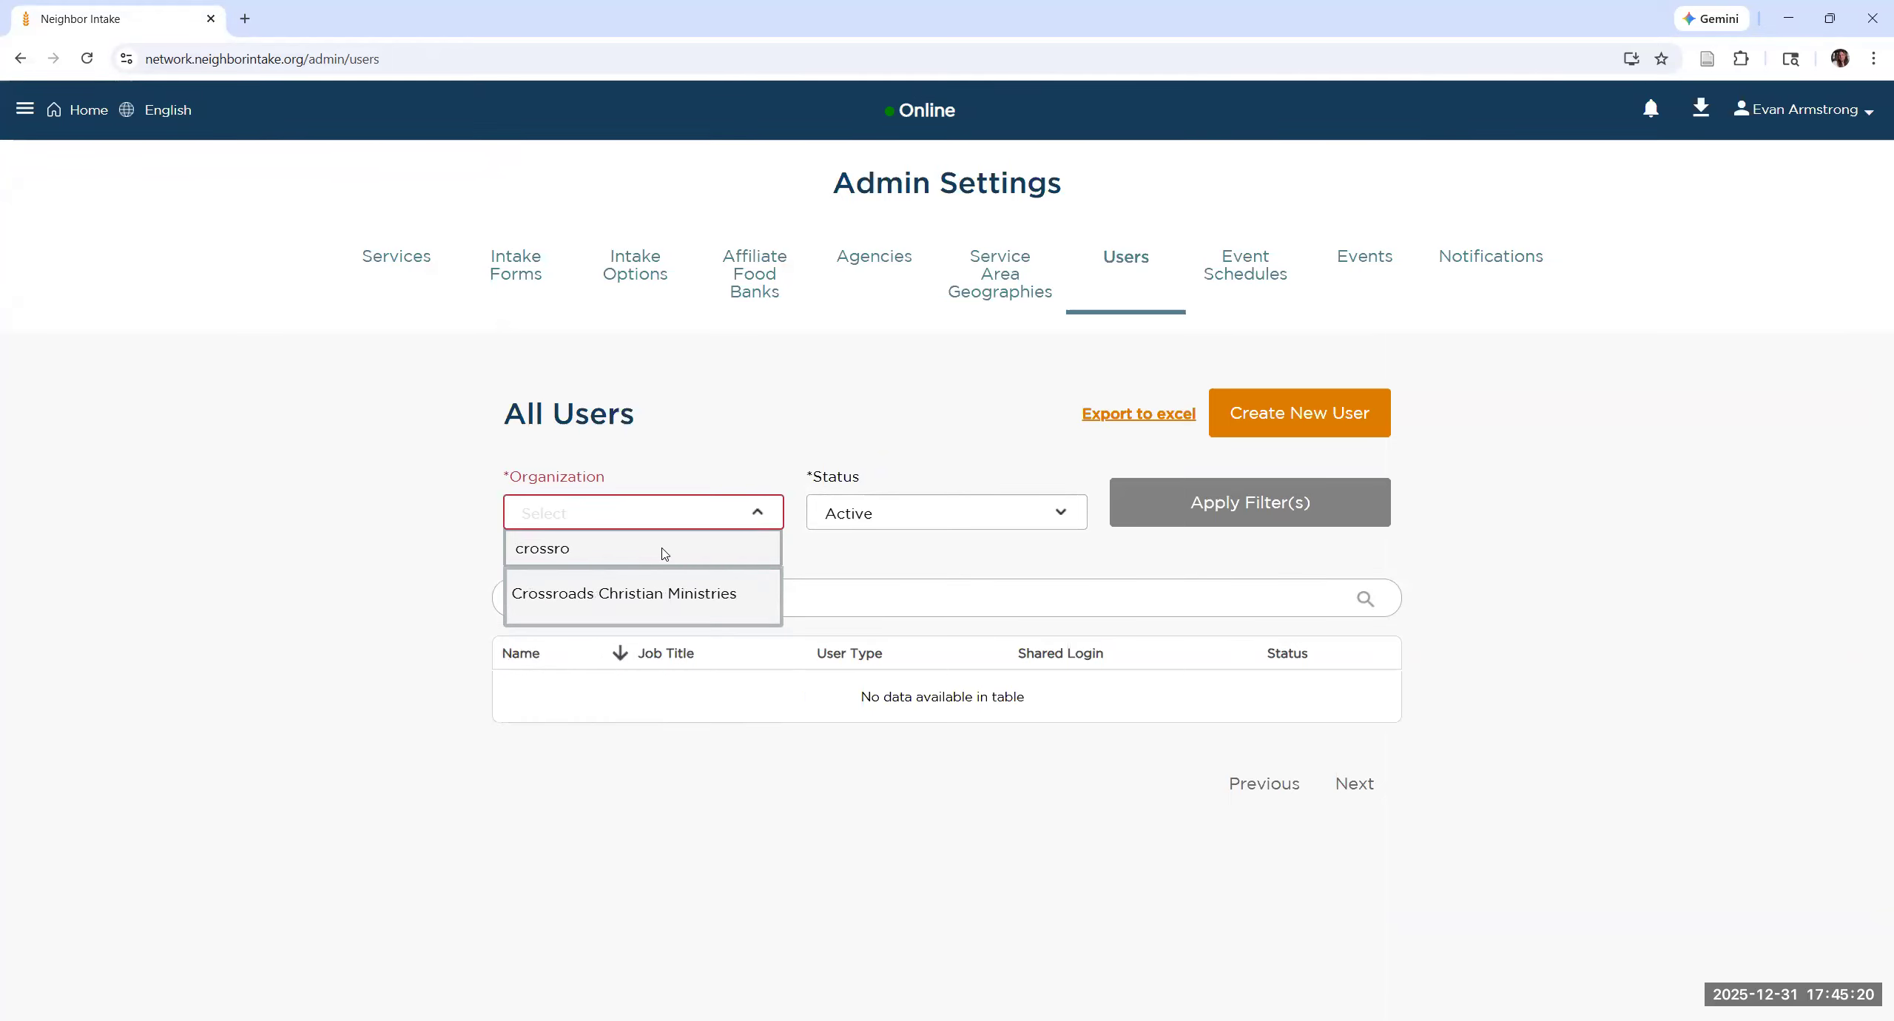
key("Return")
left_click(1214, 516)
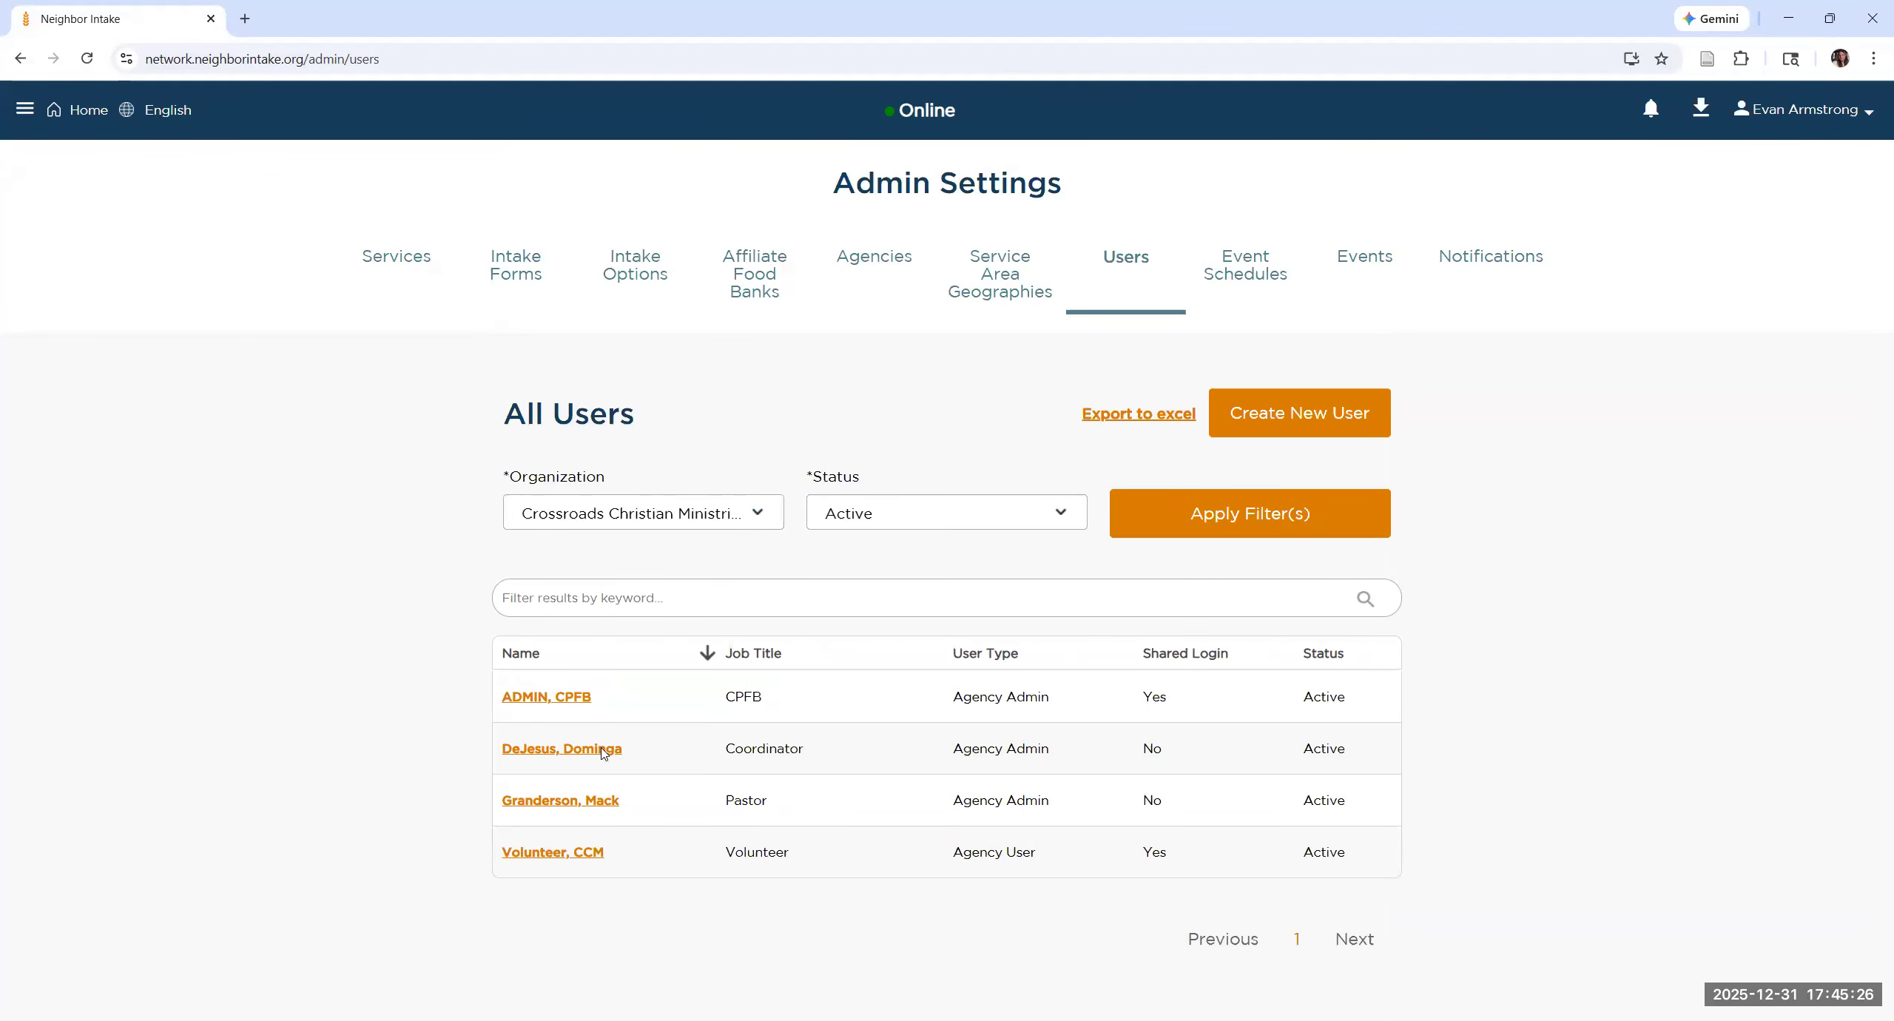
Step: Open the record of the Crossroads user with the job title Coordinator and examine the available user types without choosing one
left_click(603, 749)
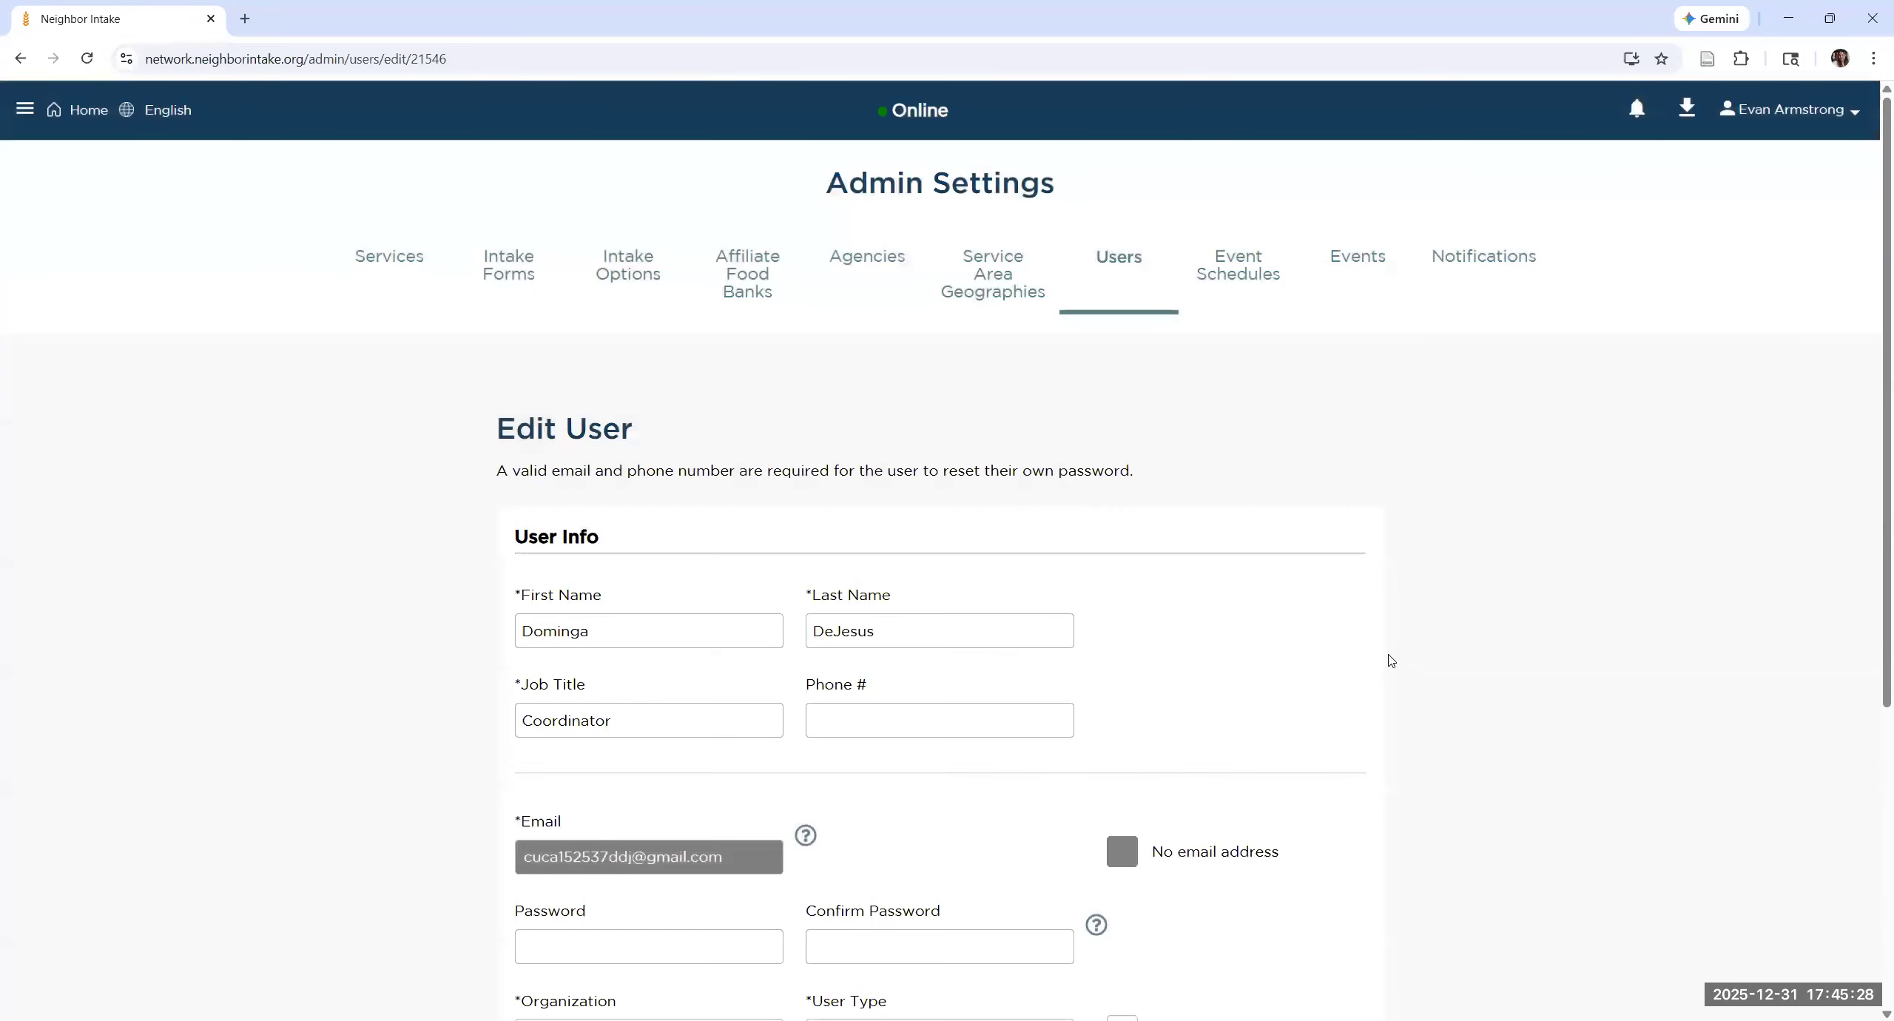
scroll(1388, 658, "down", 5)
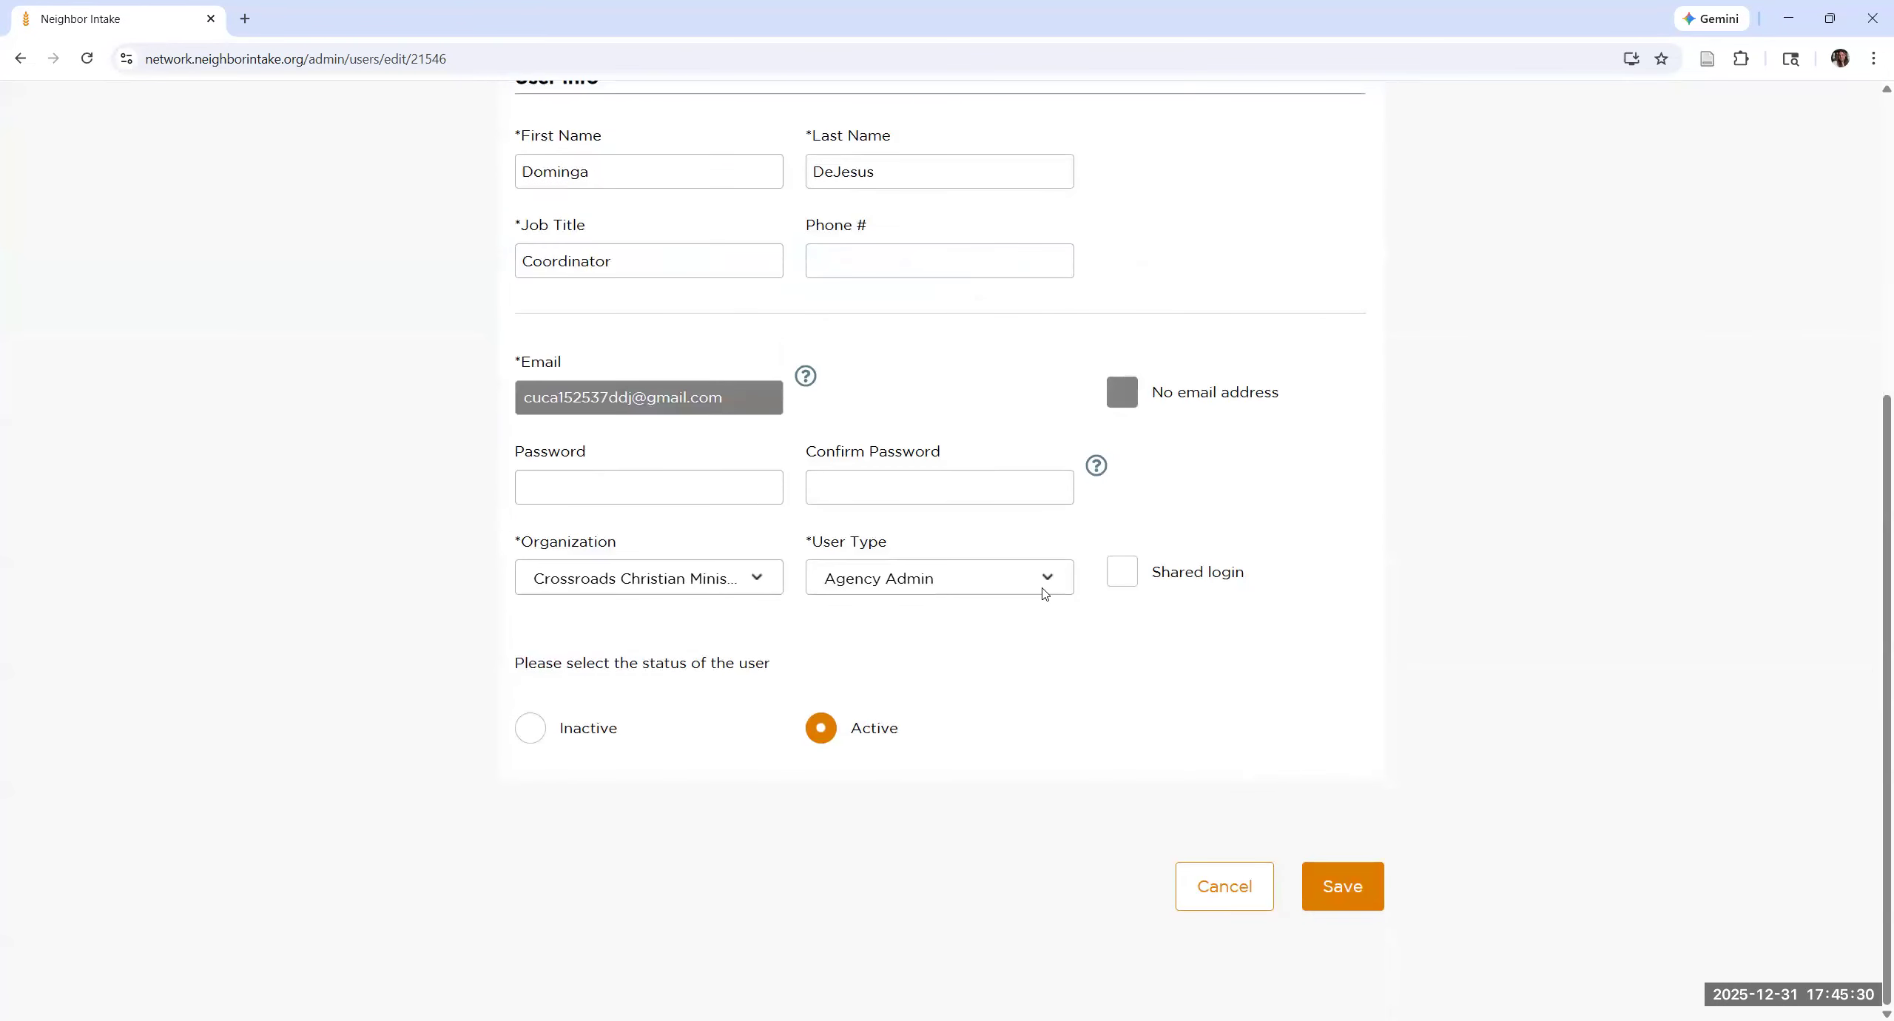
left_click(1043, 591)
scroll(949, 742, "down", 2)
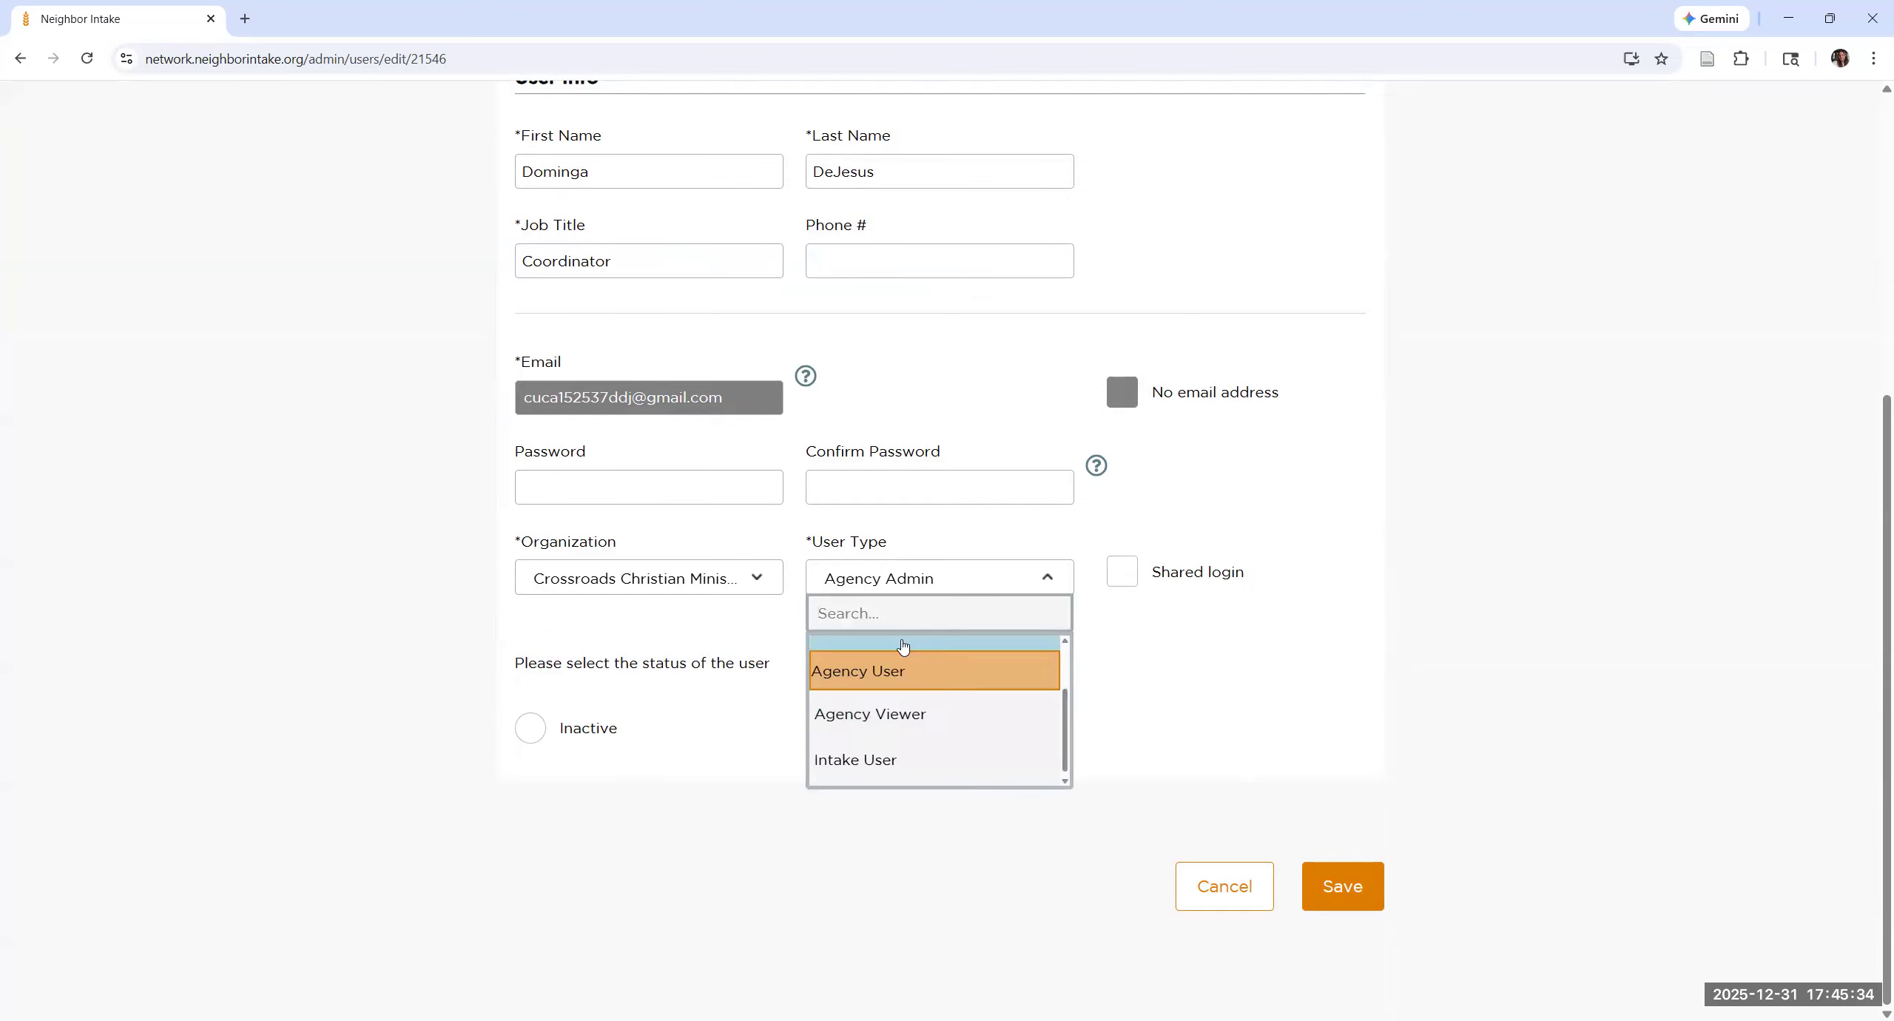
scroll(945, 682, "up", 2)
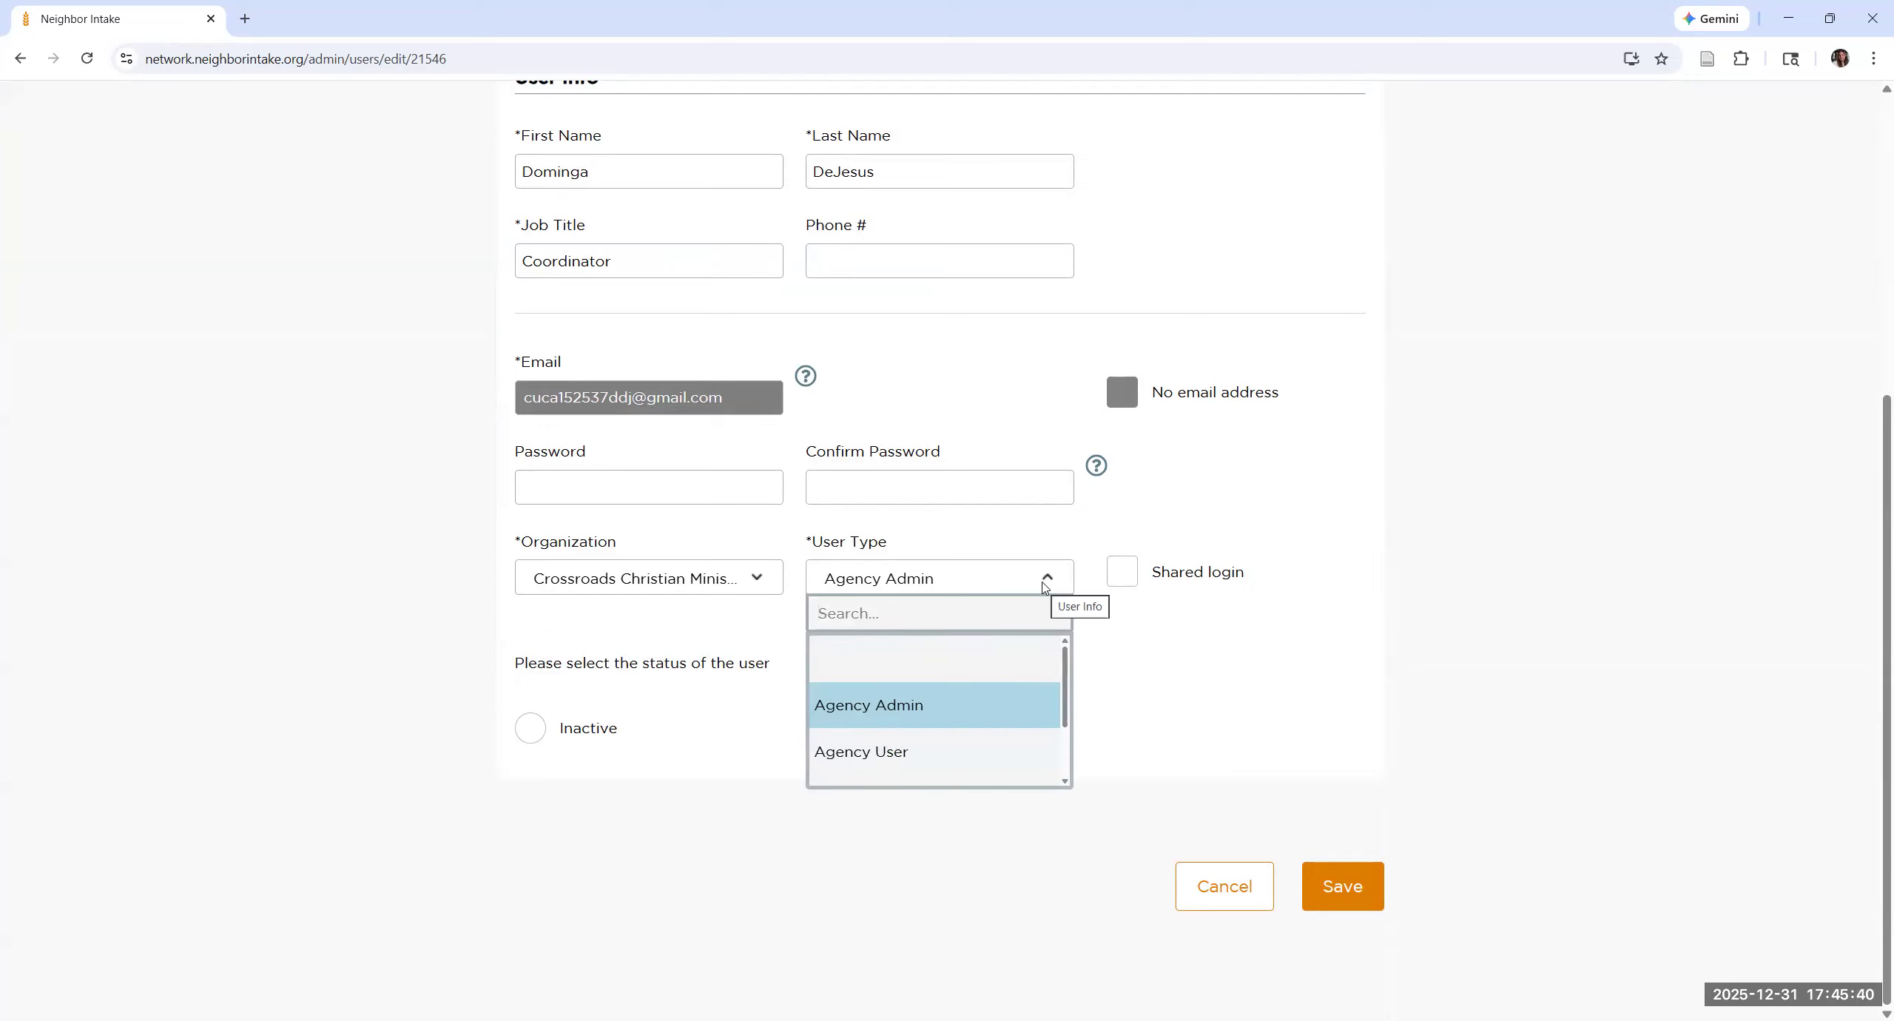
left_click(578, 776)
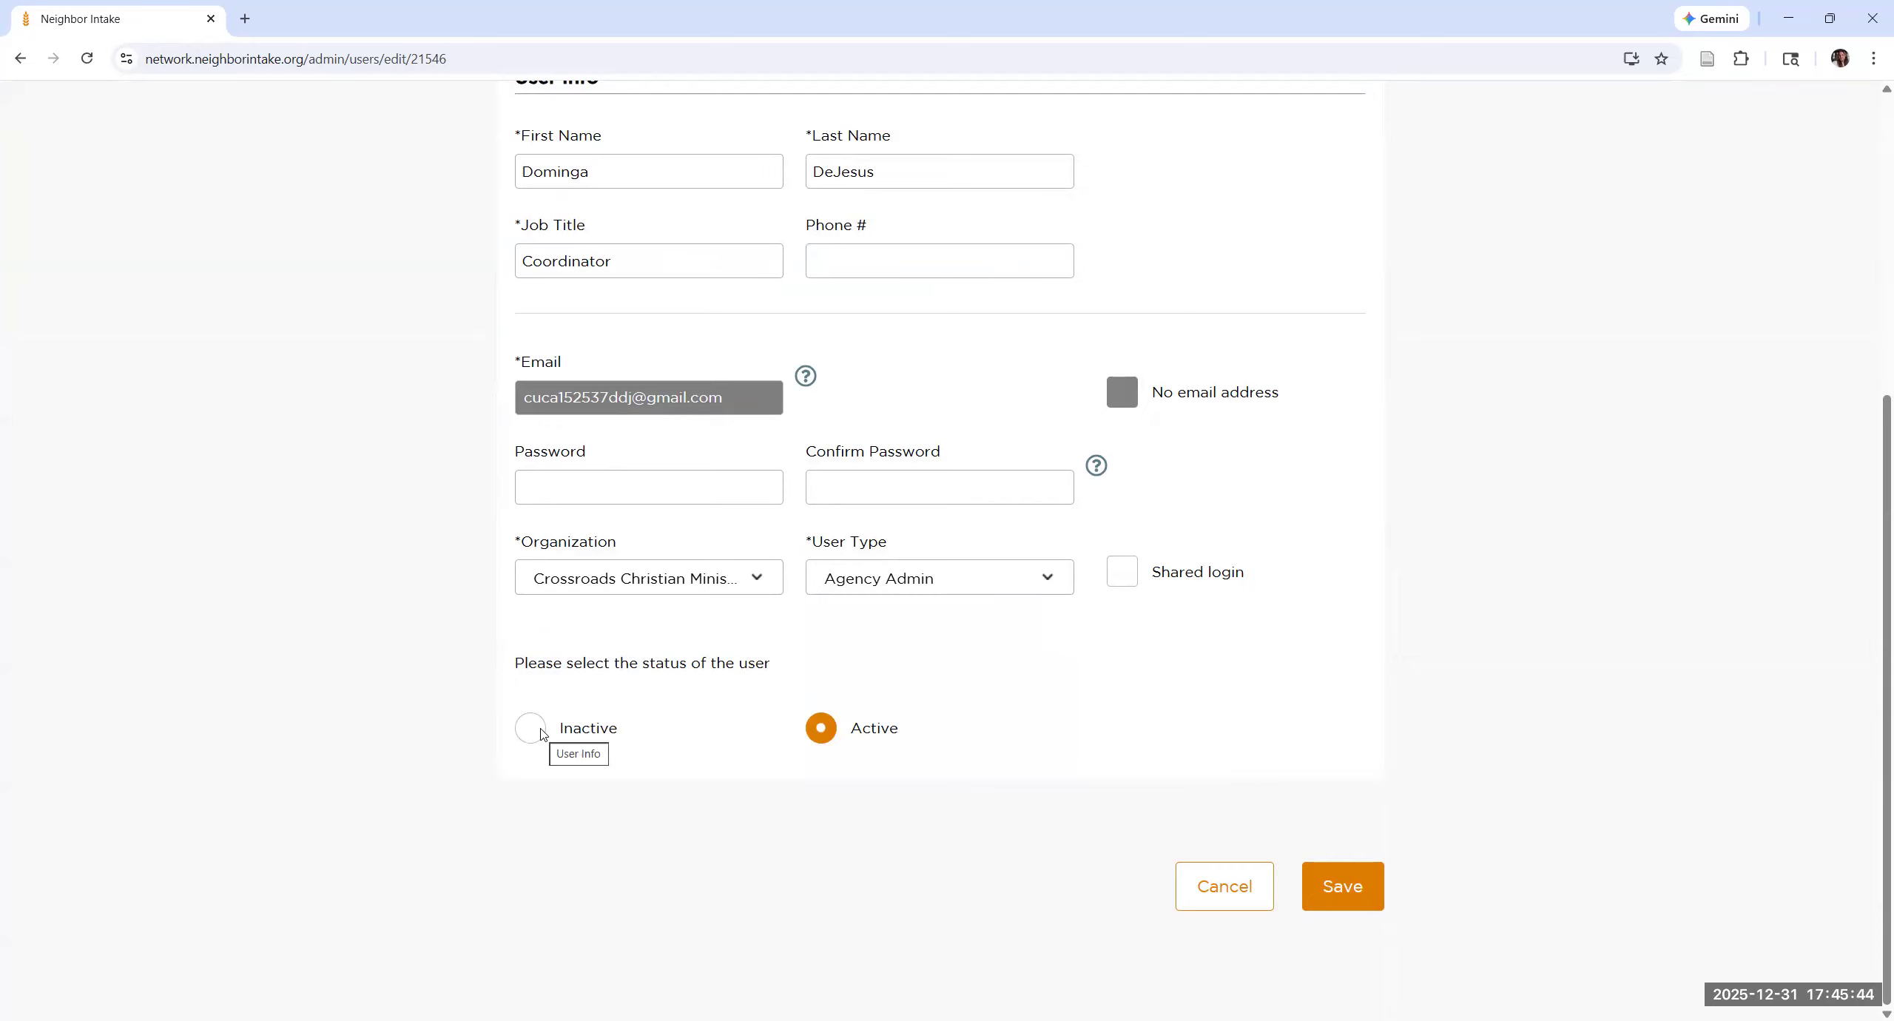
Step: Try the Inactive status for the coordinator, then set it back to Active
left_click(541, 732)
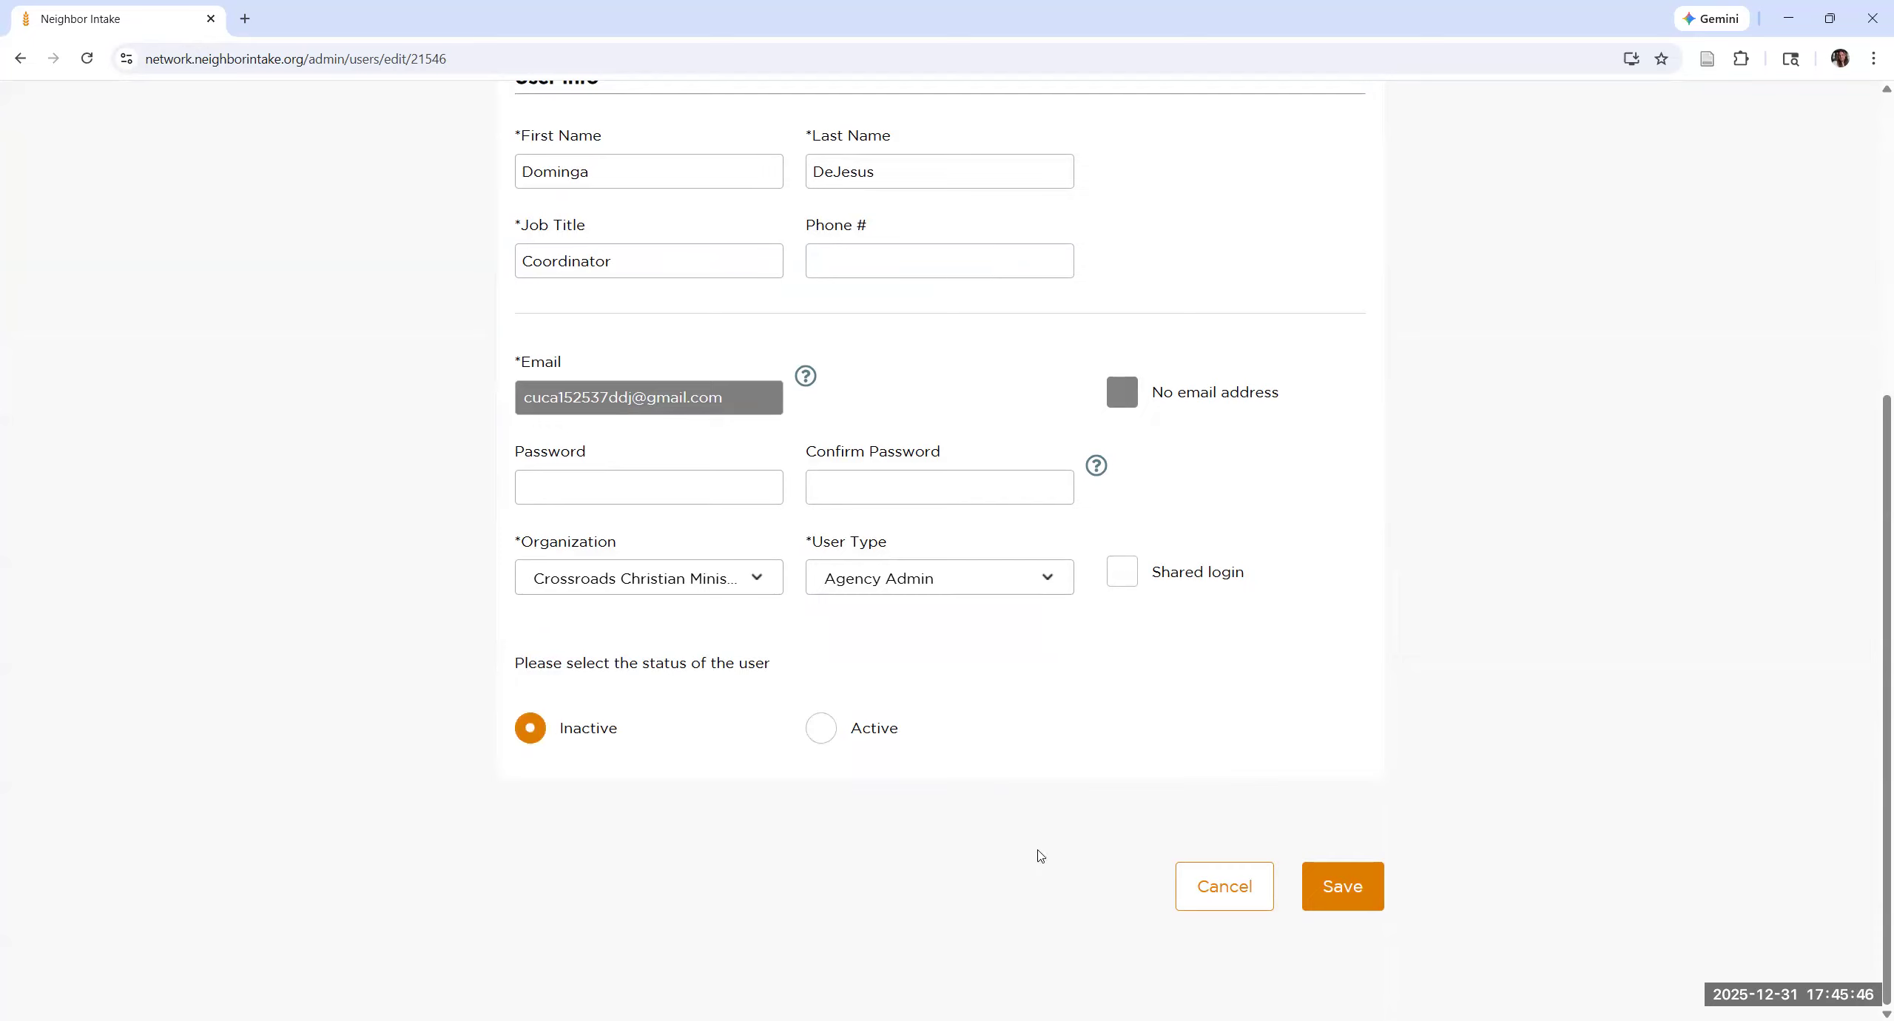
left_click(815, 735)
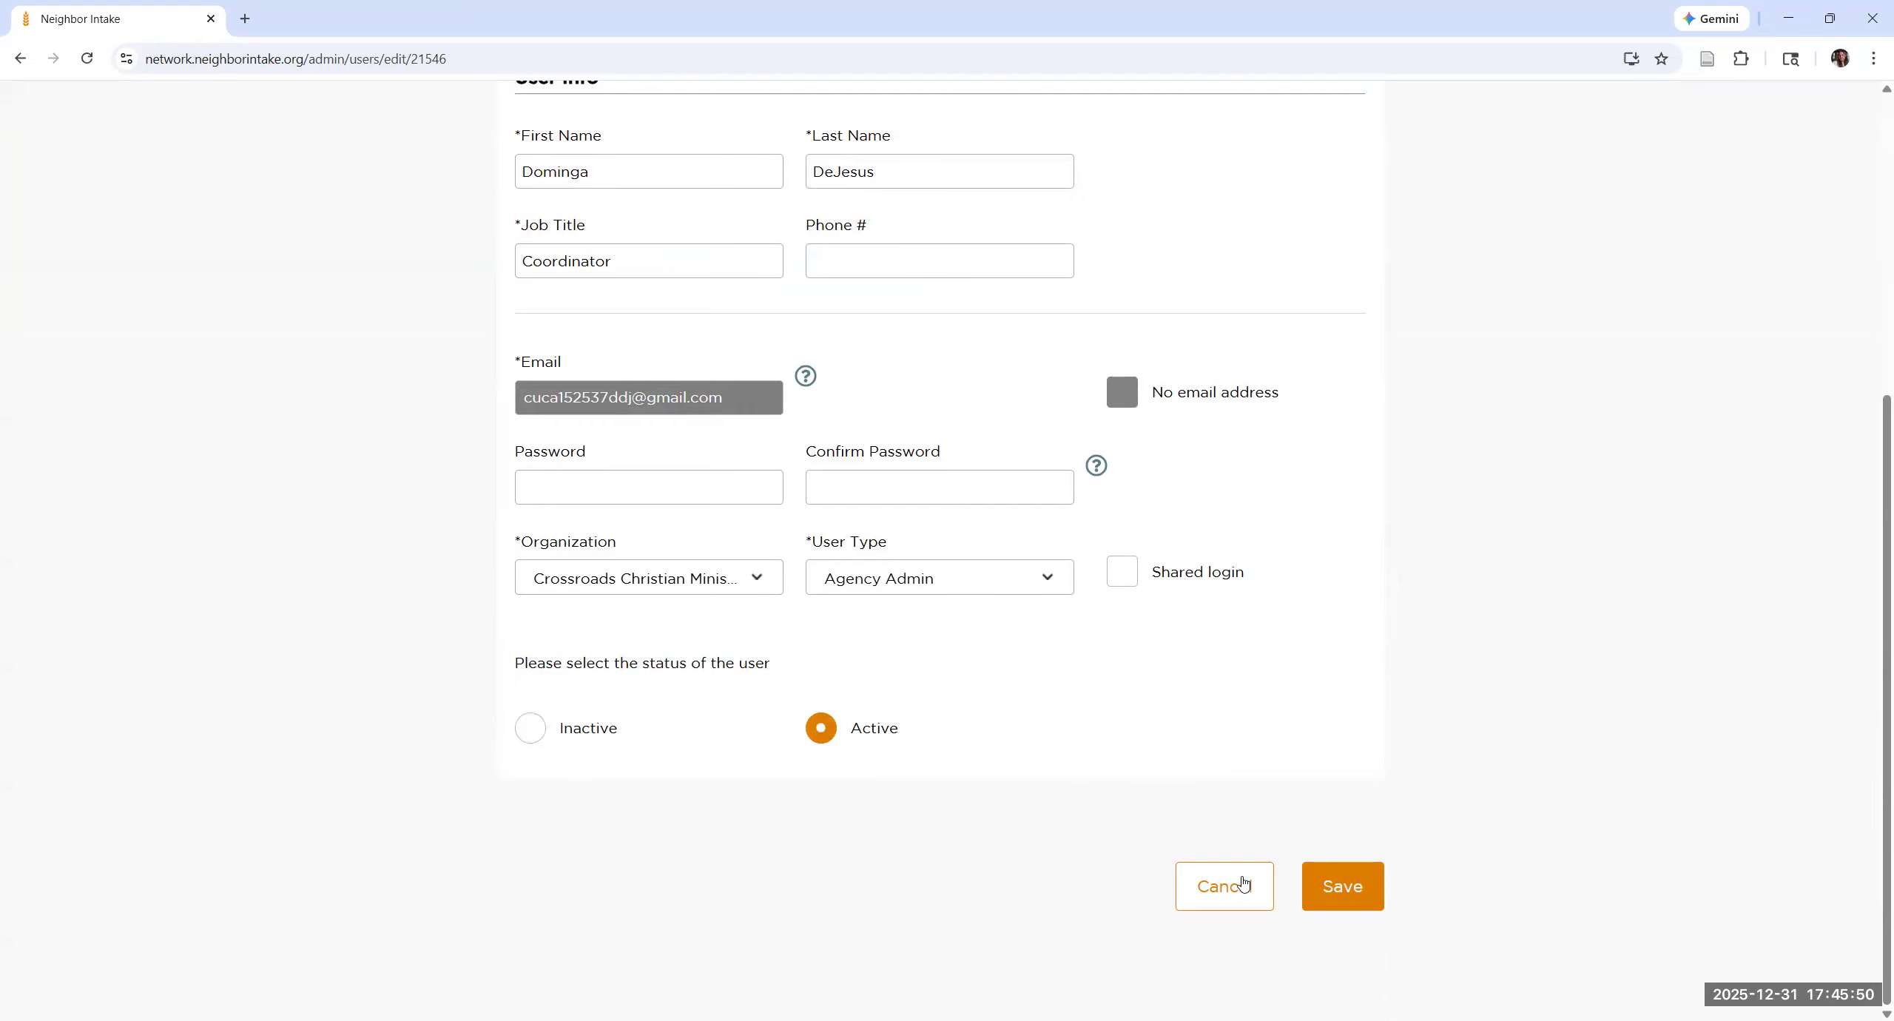
Step: Review the coordinator's editable details, including the user type options and the empty Password field, then cancel the edit without saving
scroll(1242, 884, "up", 5)
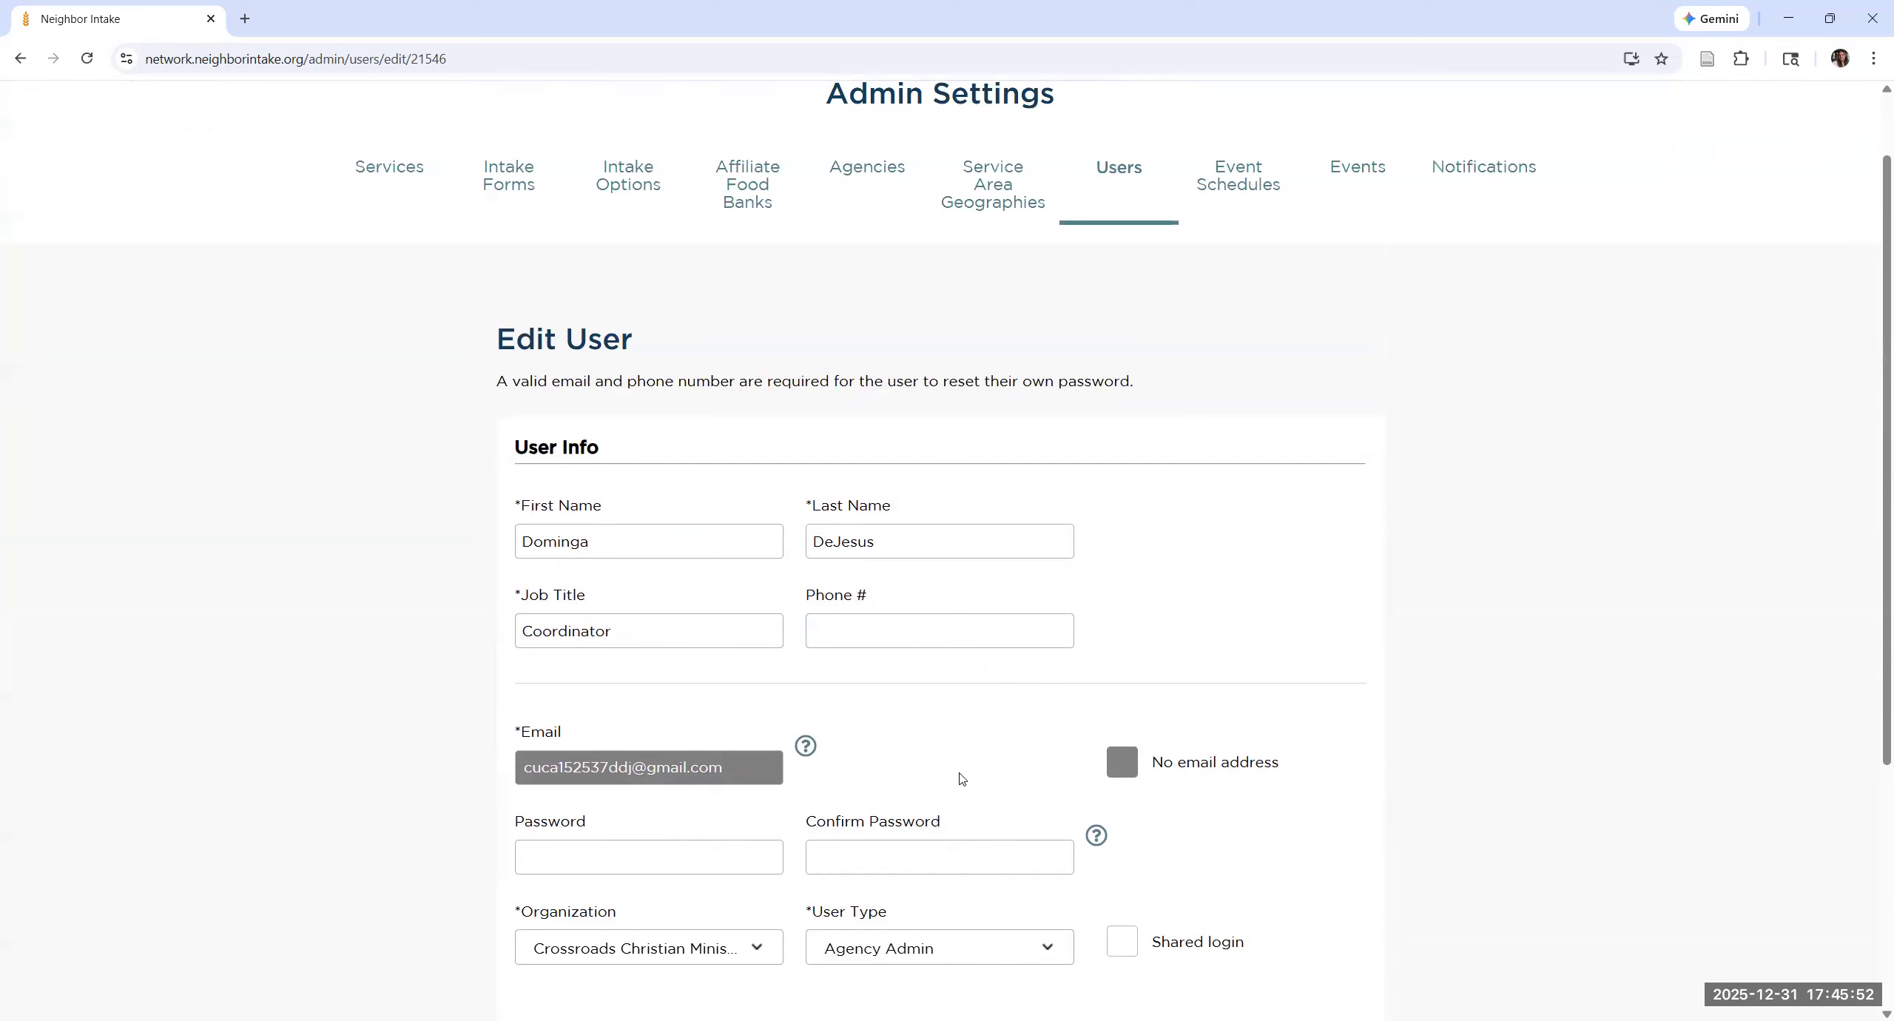
scroll(1034, 766, "down", 3)
left_click(1034, 765)
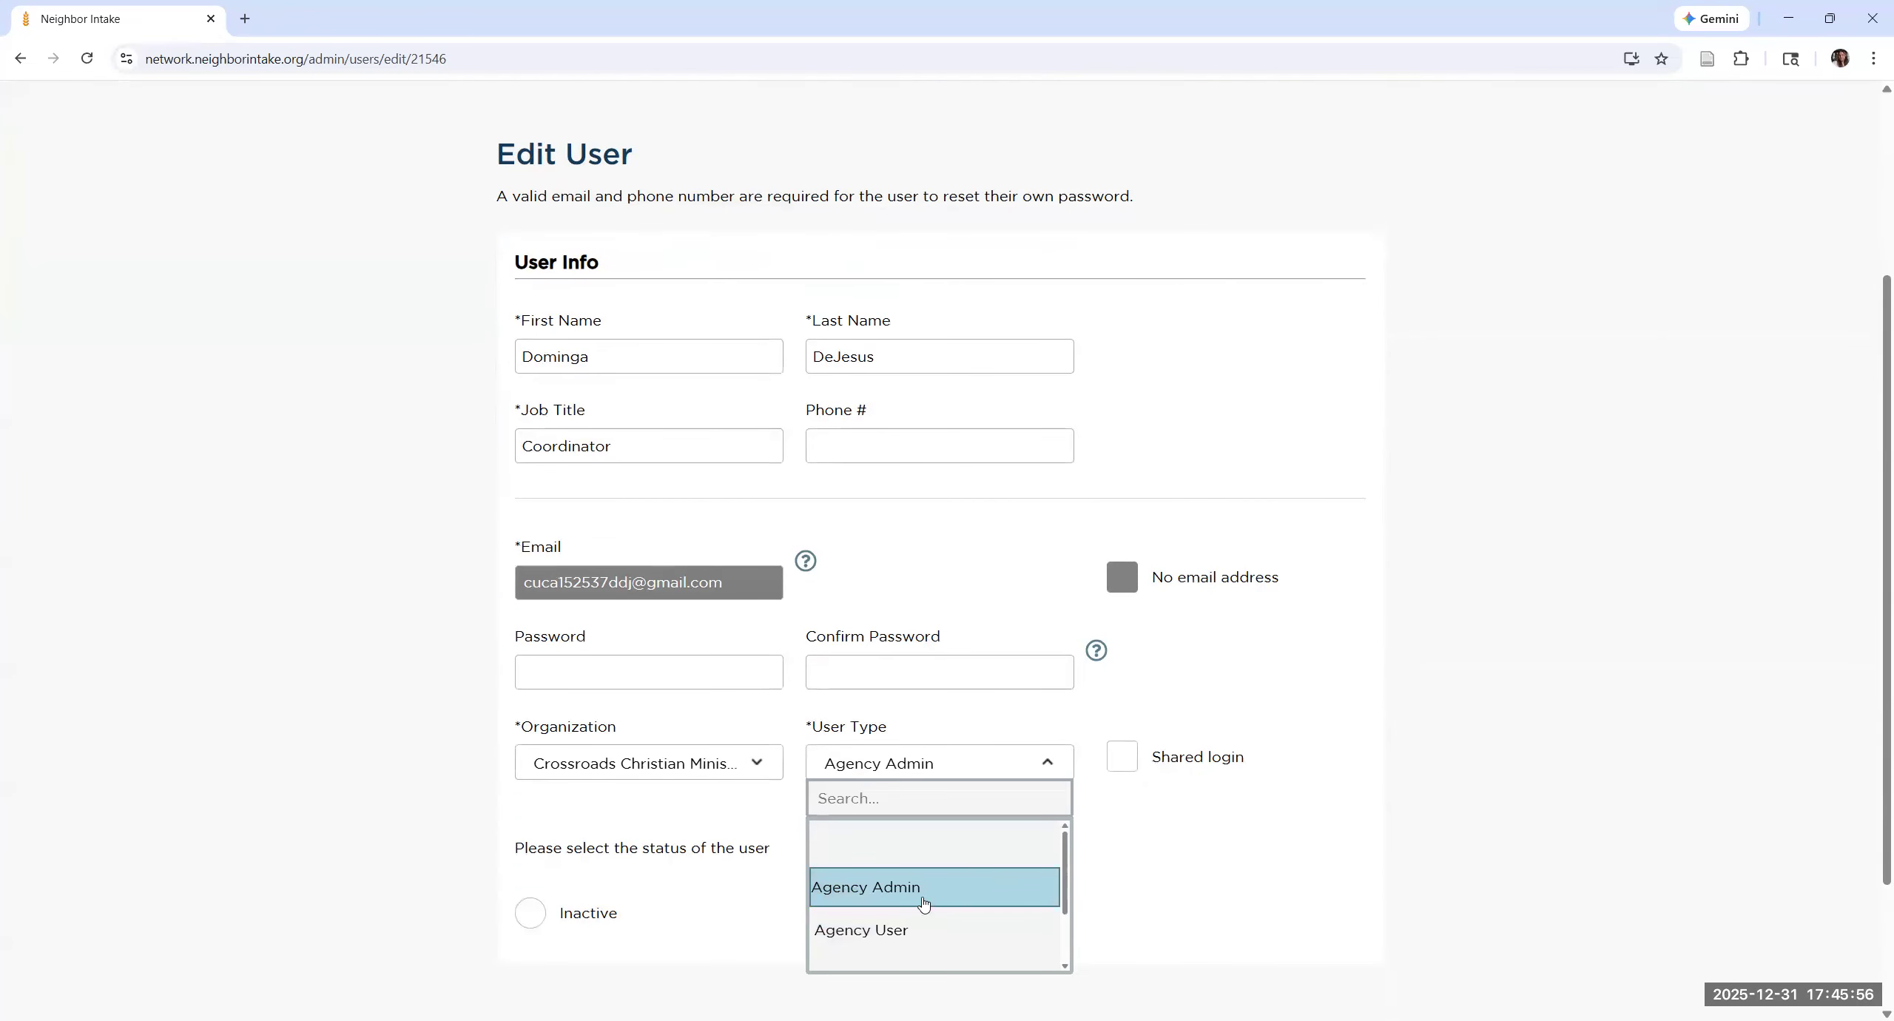
left_click(486, 643)
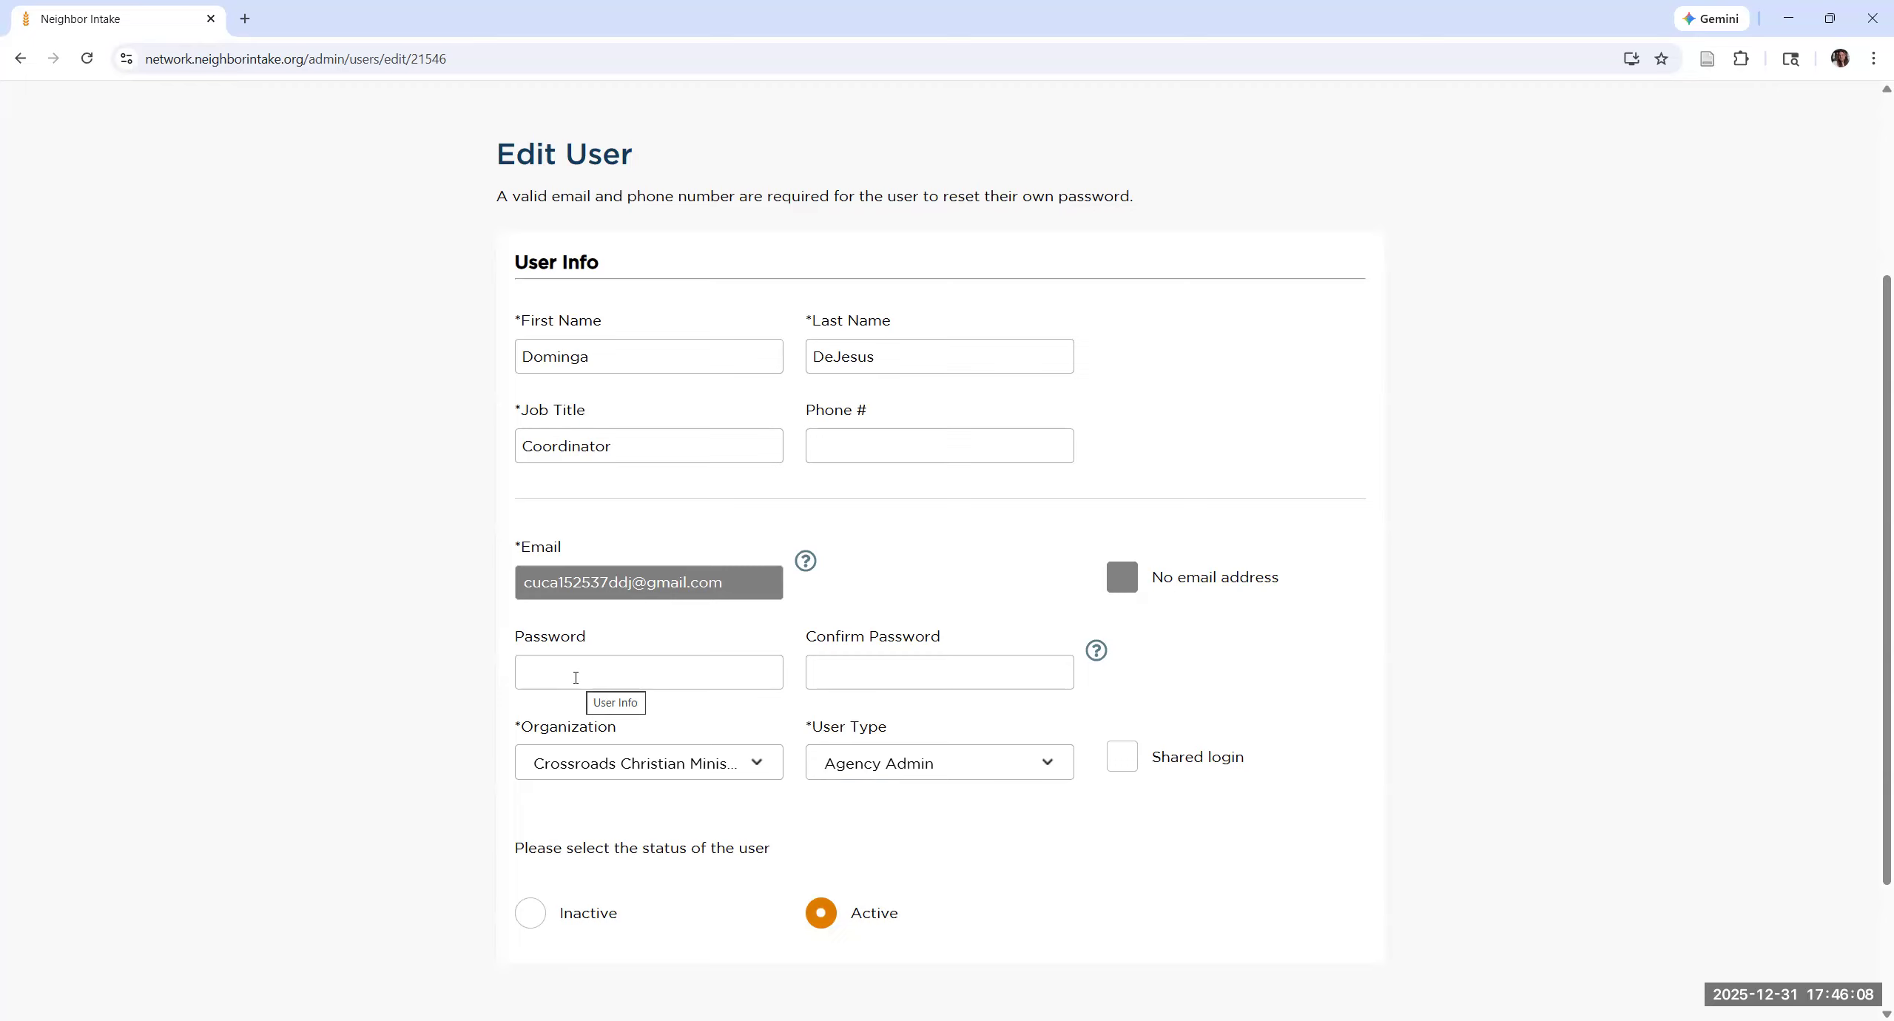
left_click(576, 678)
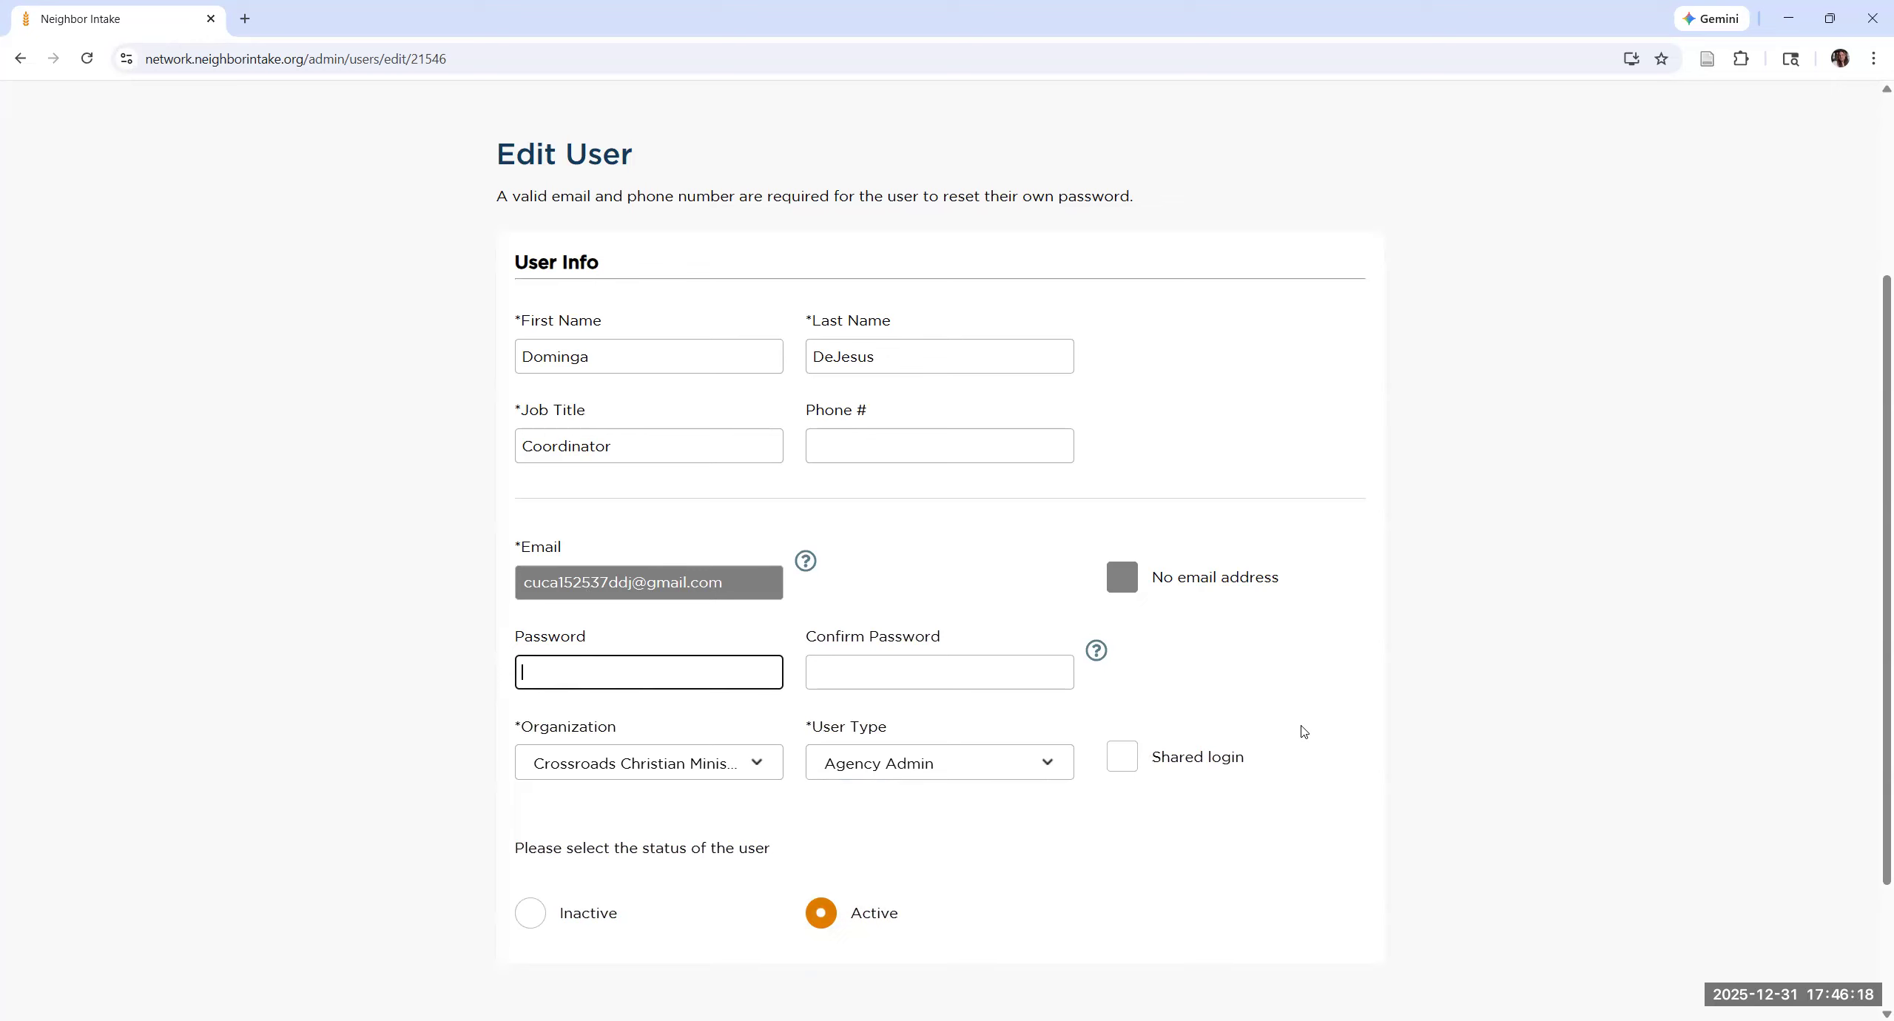
scroll(1236, 895, "down", 3)
left_click(1053, 654)
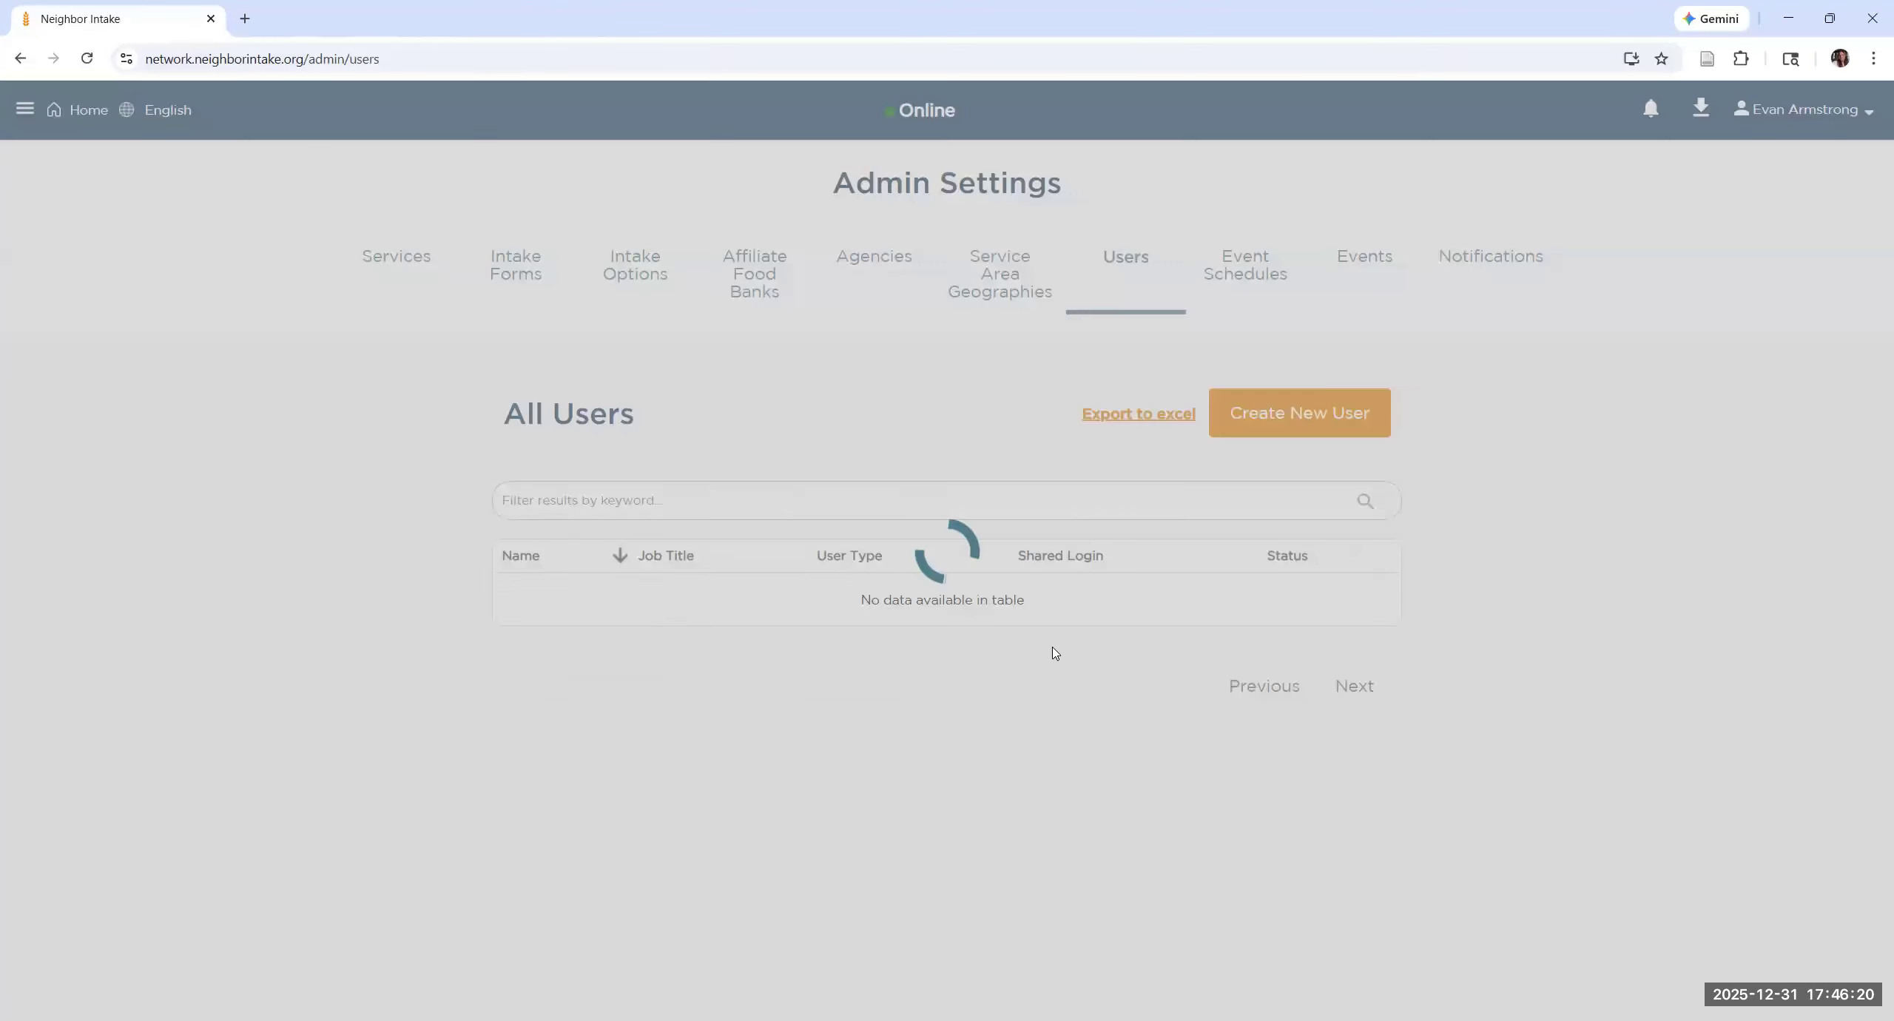